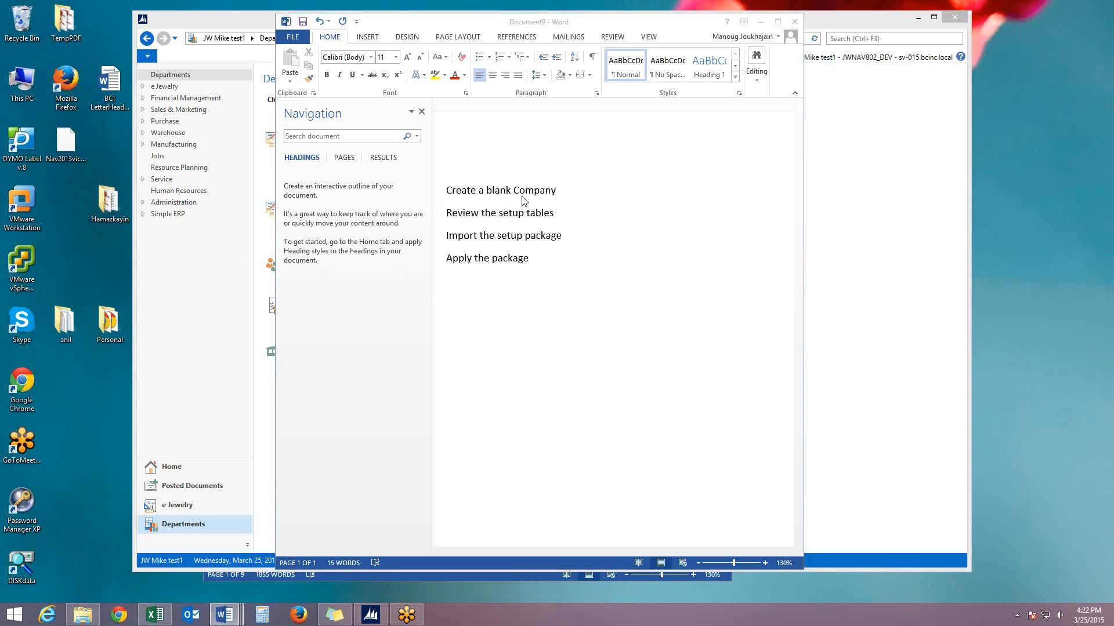
Switch to Dynamics NAV and change the active company to CRONUS USA, Inc
{"action": "left_click", "coordinate": [198, 248]}
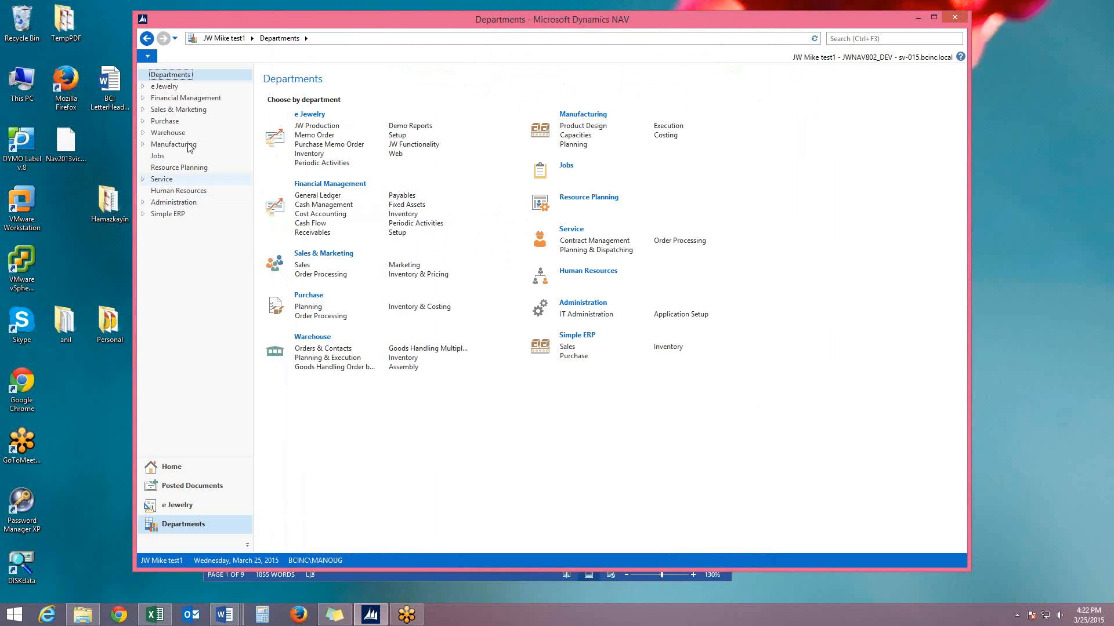
{"action": "left_click", "coordinate": [145, 58]}
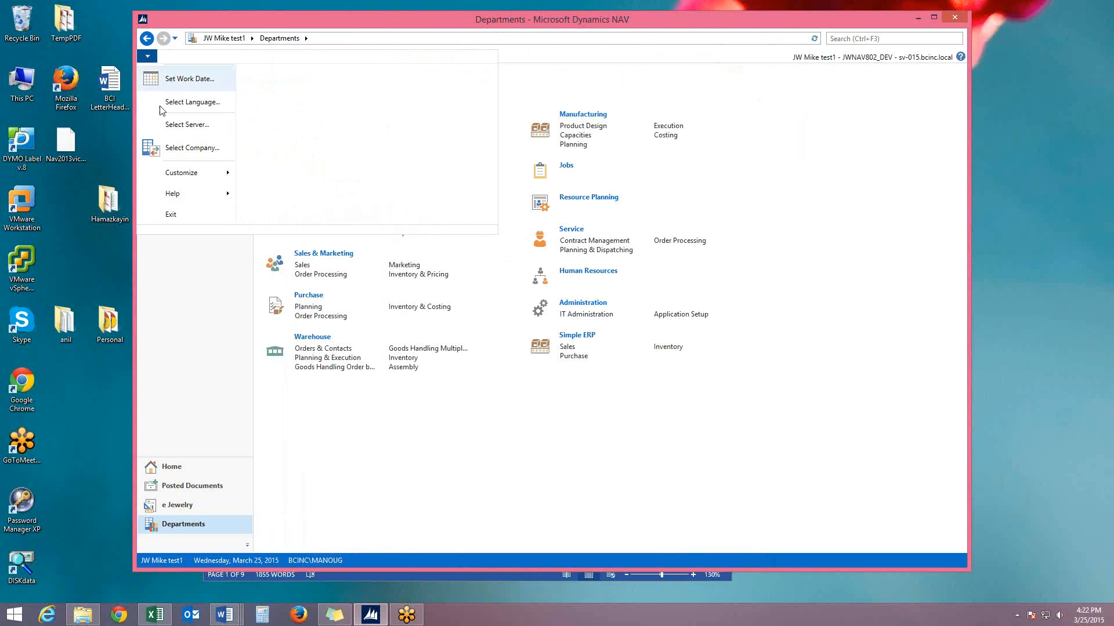
{"action": "left_click", "coordinate": [174, 147]}
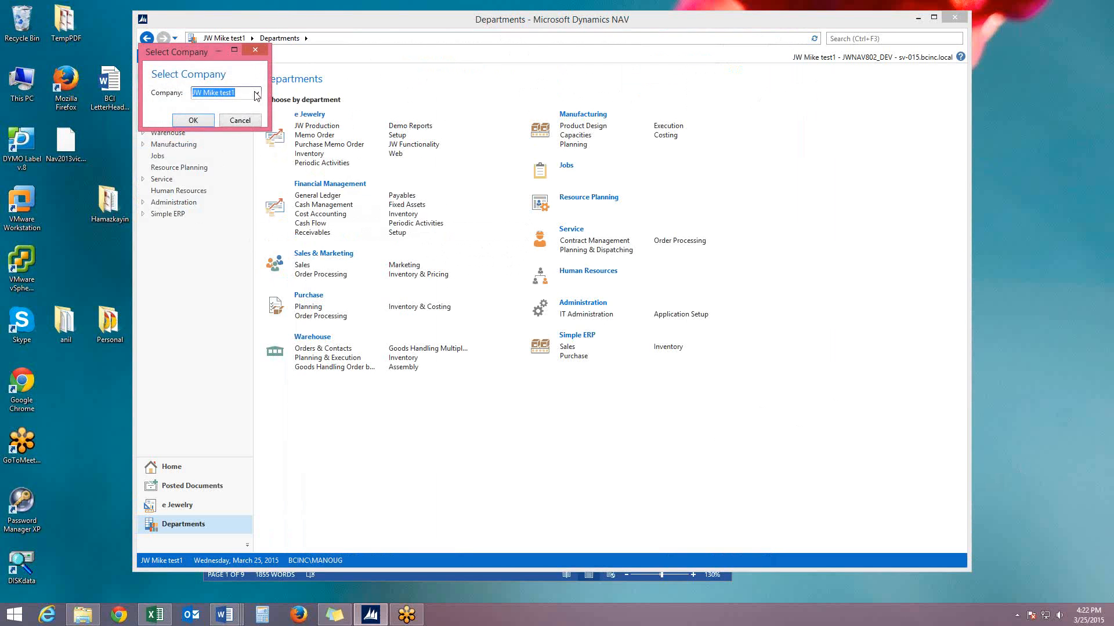
{"action": "left_click", "coordinate": [257, 93]}
{"action": "left_click", "coordinate": [214, 102]}
{"action": "left_click", "coordinate": [194, 119]}
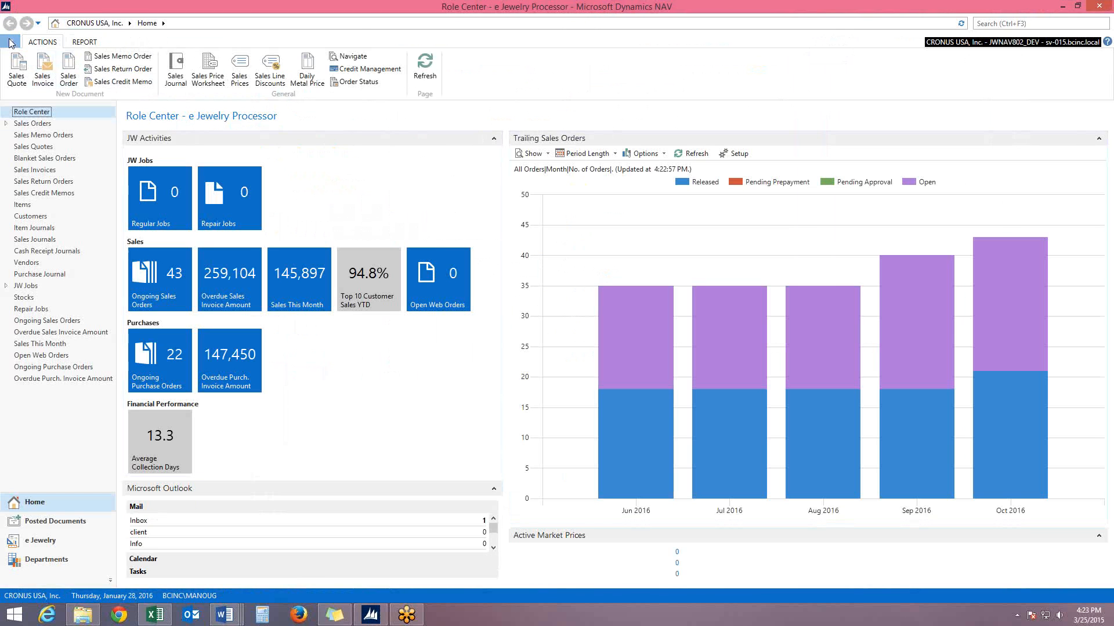
Review the companies available for selection, leaving the active company as it is
{"action": "left_click", "coordinate": [10, 42]}
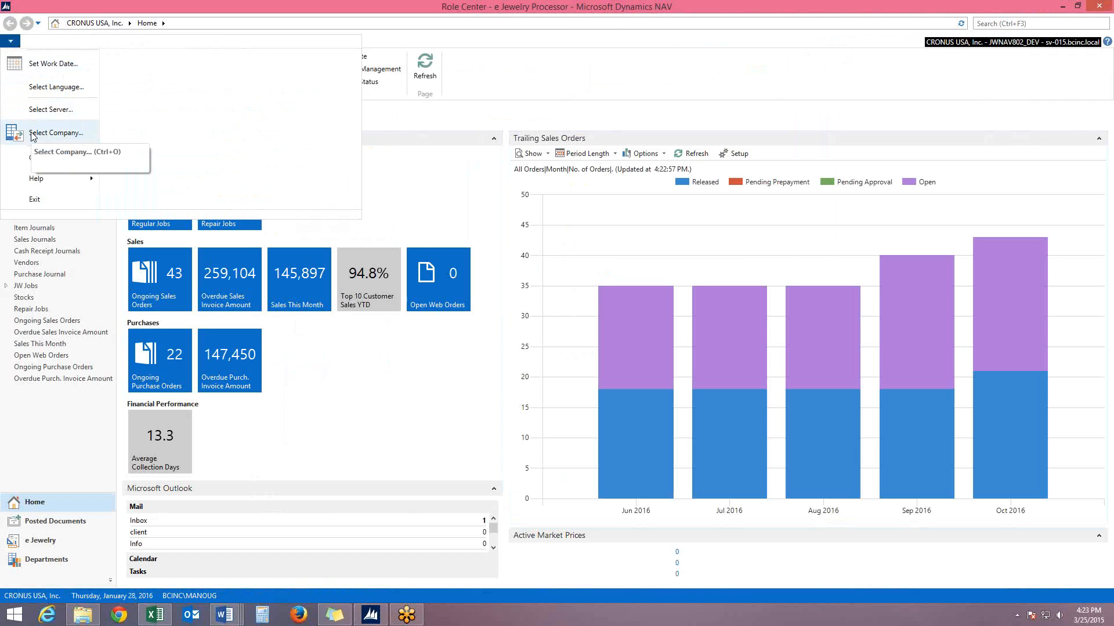
{"action": "left_click", "coordinate": [56, 133]}
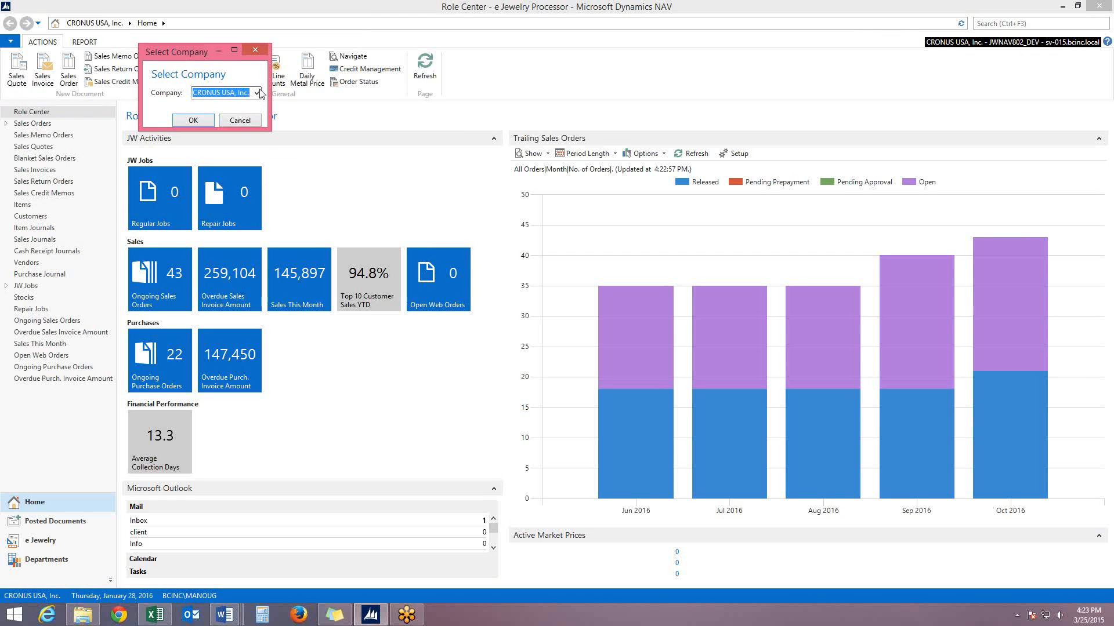
{"action": "left_click", "coordinate": [257, 93]}
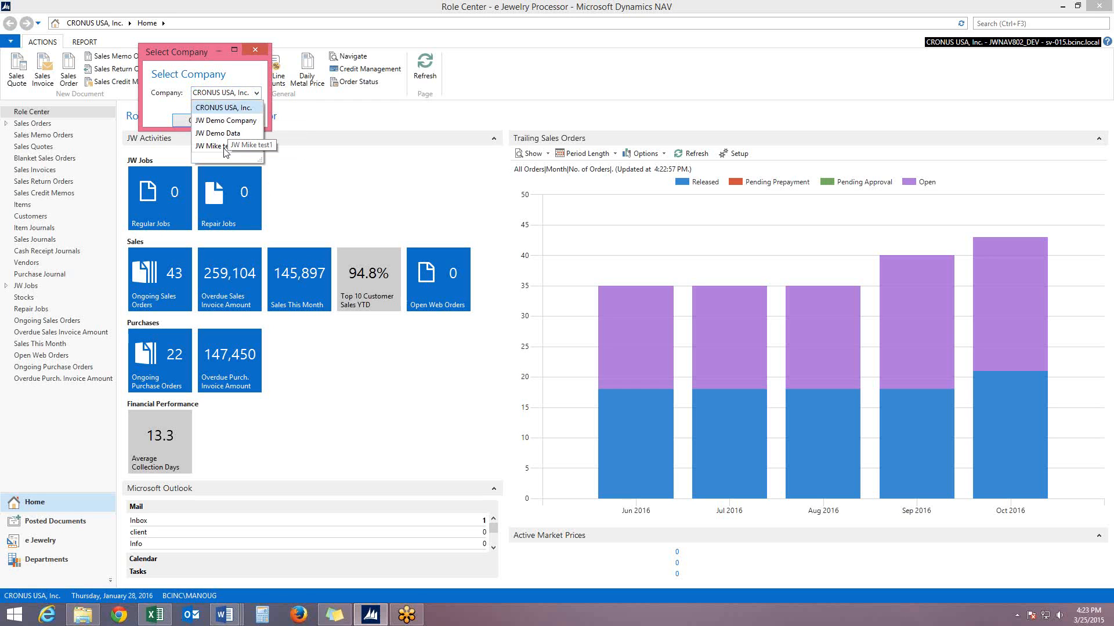
{"action": "key", "text": "Escape"}
{"action": "key", "text": "Escape"}
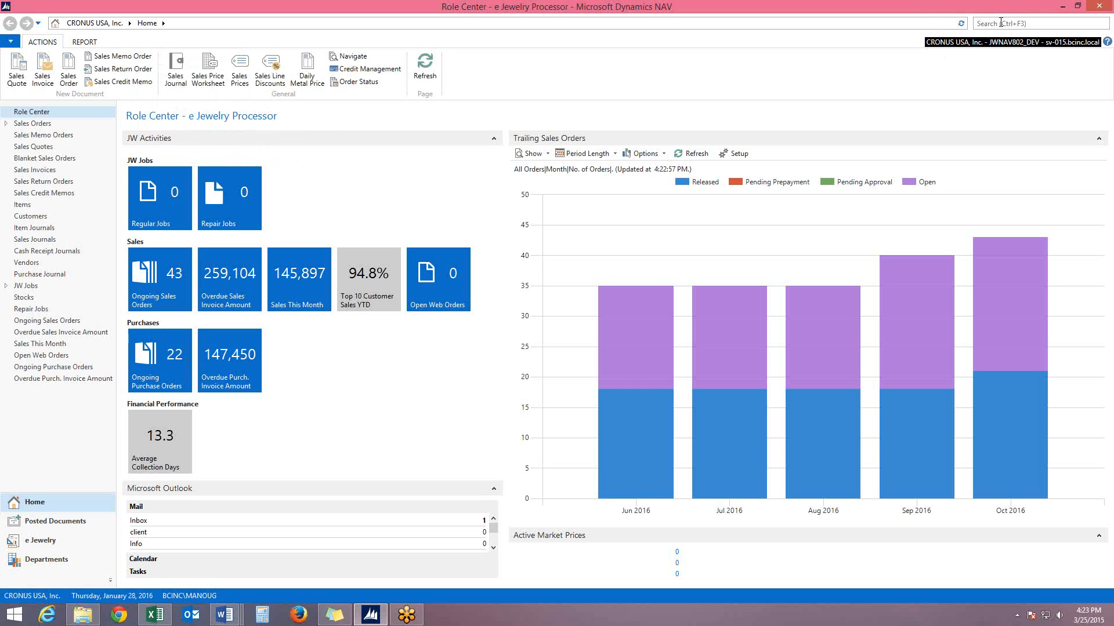
Find the Companies page and create a new company named ABC Jewelry demo
{"action": "left_click", "coordinate": [999, 22]}
{"action": "type", "text": "compani"}
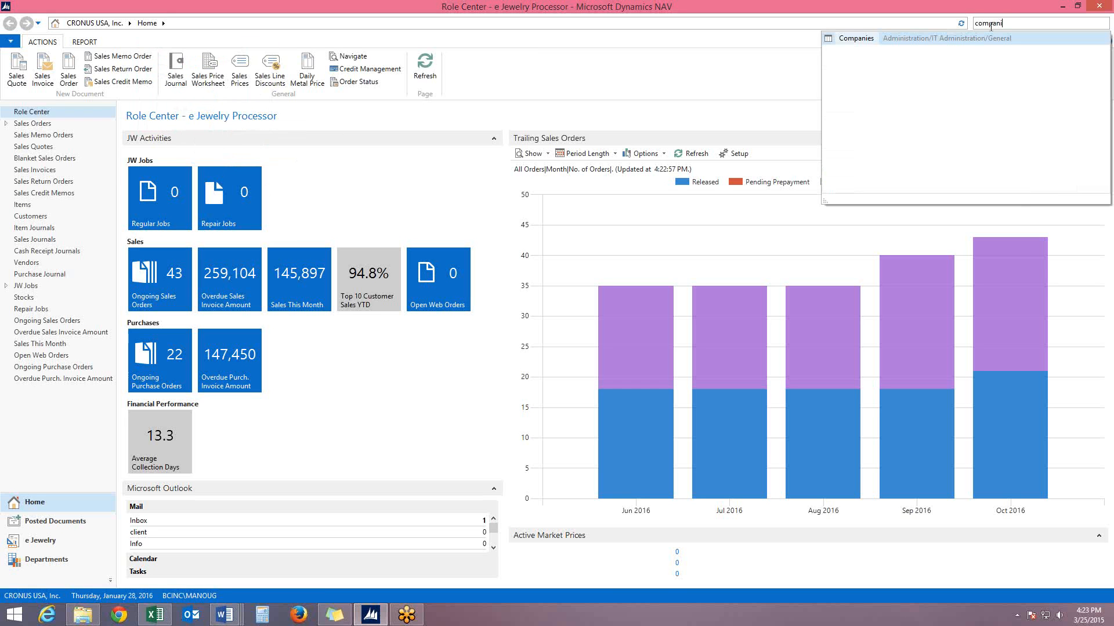
{"action": "left_click", "coordinate": [856, 38]}
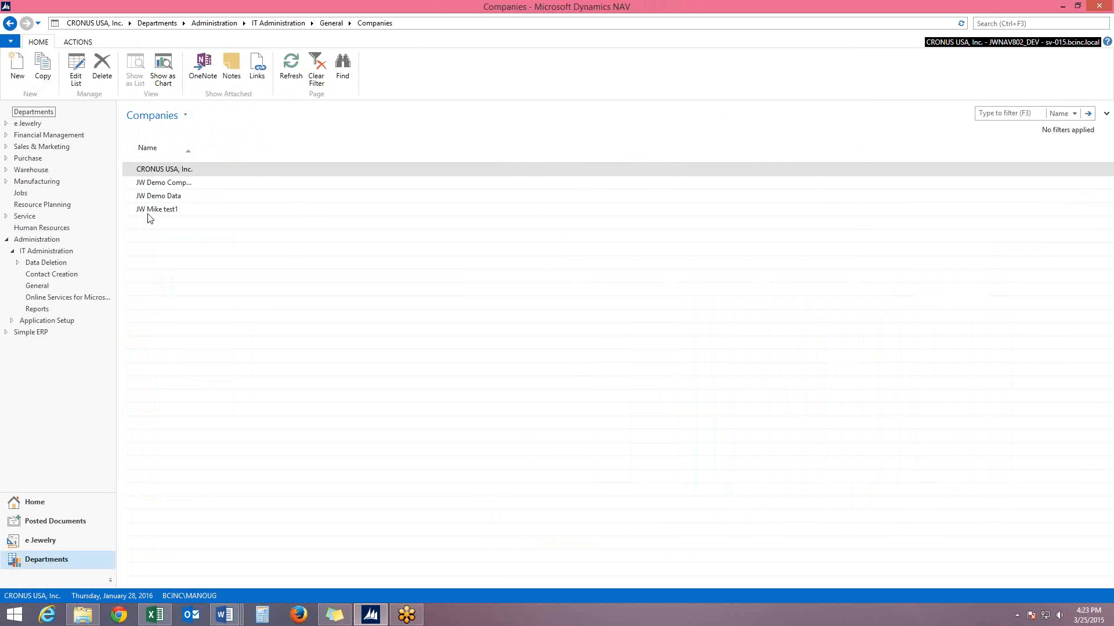
{"action": "left_click", "coordinate": [16, 68]}
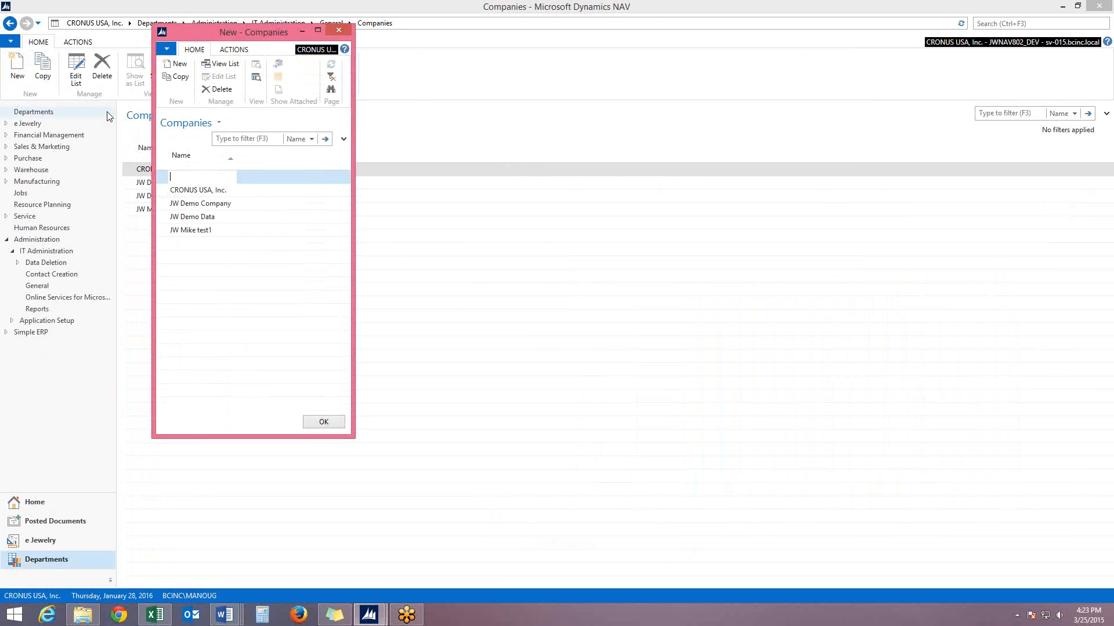
{"action": "type", "text": "ABC Jewelry demo"}
{"action": "left_click", "coordinate": [325, 423]}
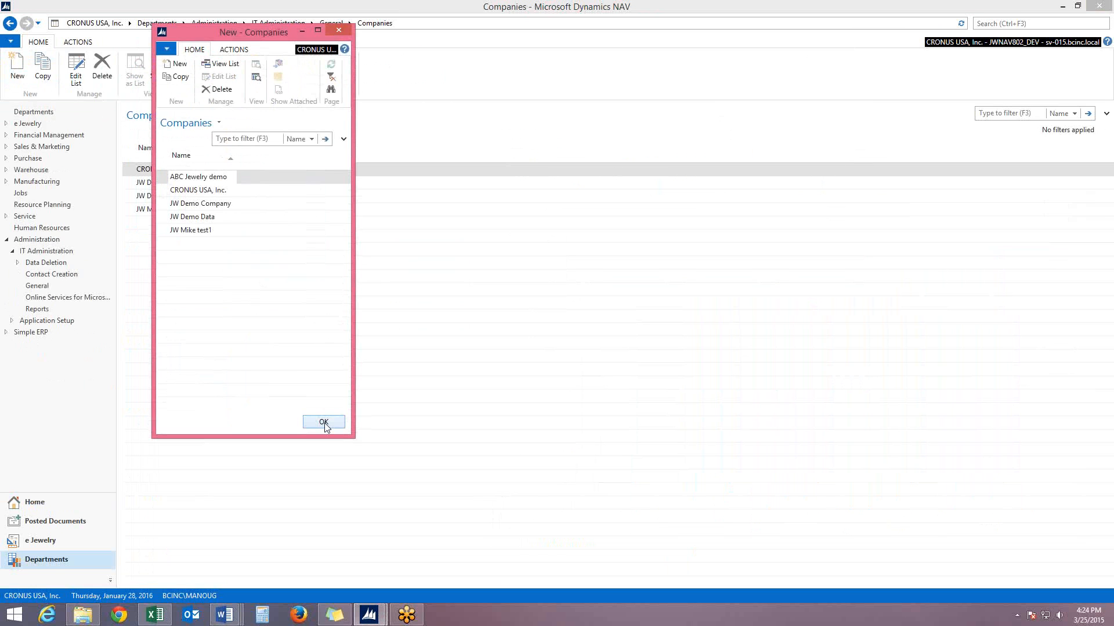
{"action": "left_click", "coordinate": [324, 423]}
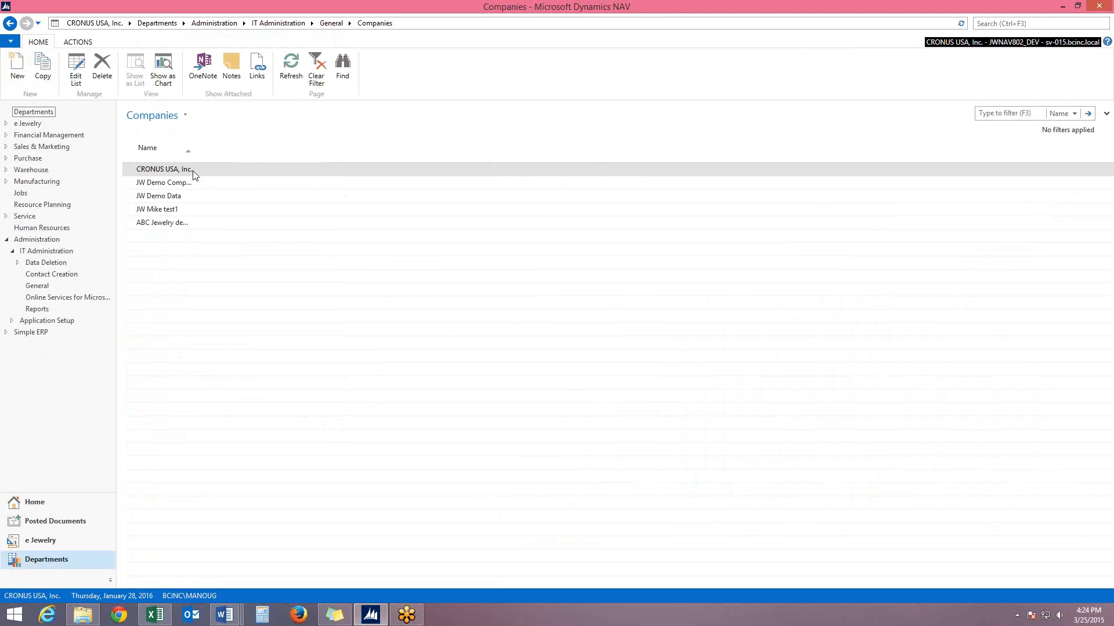
Change the active company from CRONUS USA, Inc. to ABC Jewelry demo
{"action": "left_click", "coordinate": [9, 43]}
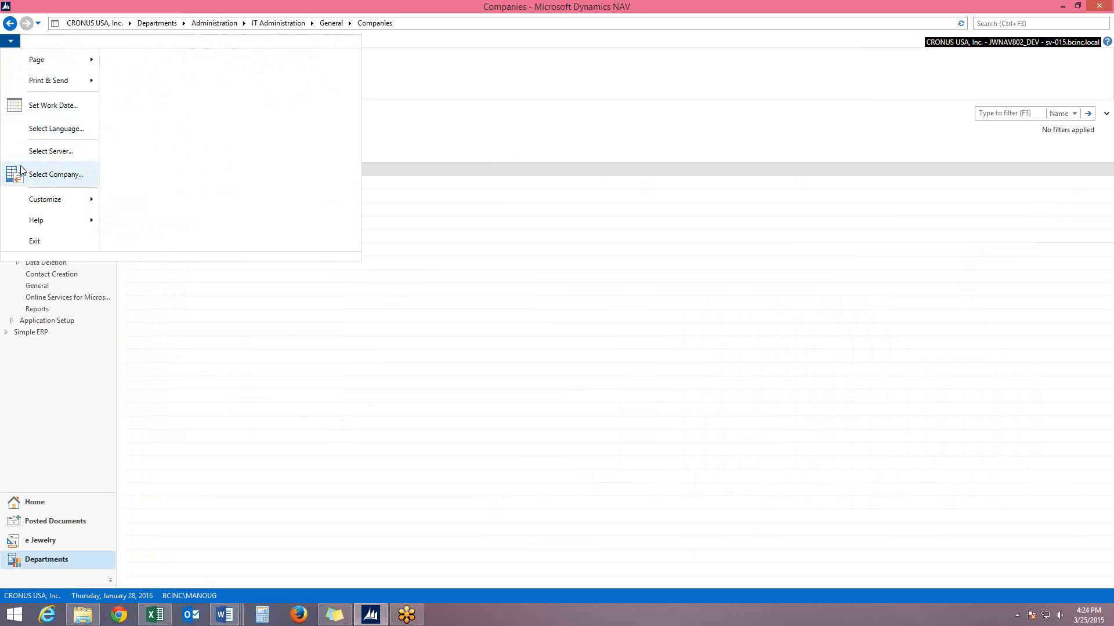
{"action": "left_click", "coordinate": [58, 174]}
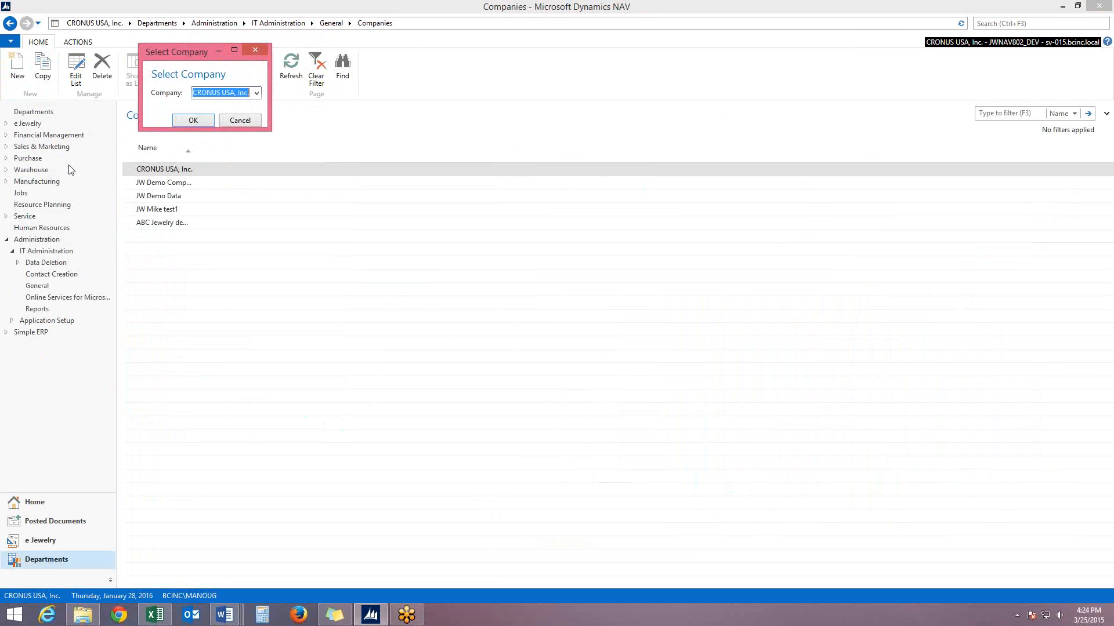
{"action": "left_click", "coordinate": [256, 93]}
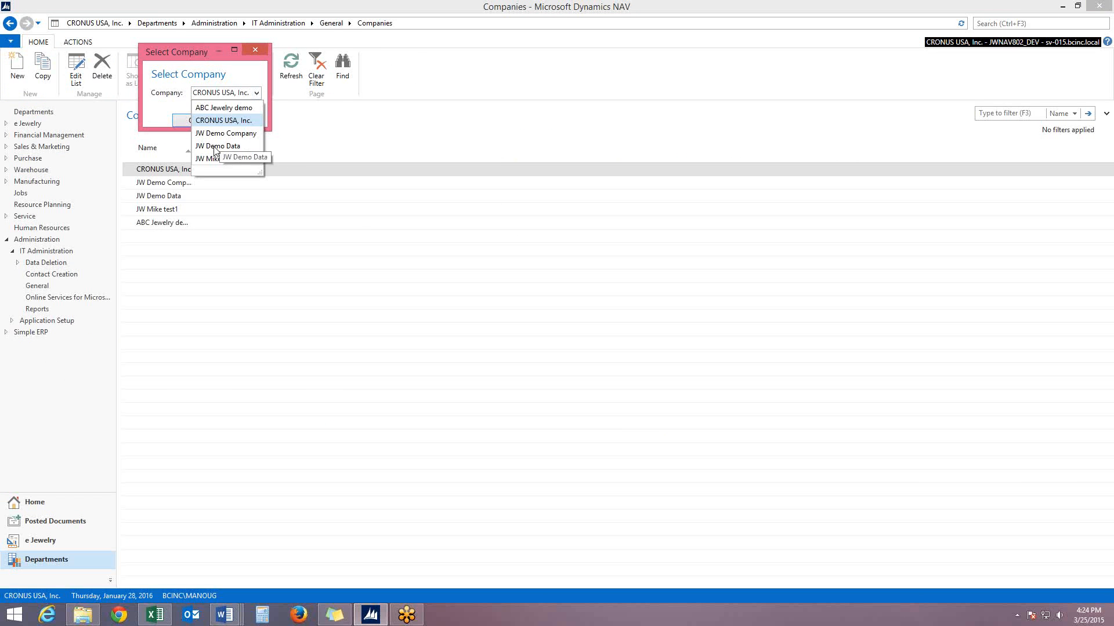
{"action": "left_click", "coordinate": [225, 107]}
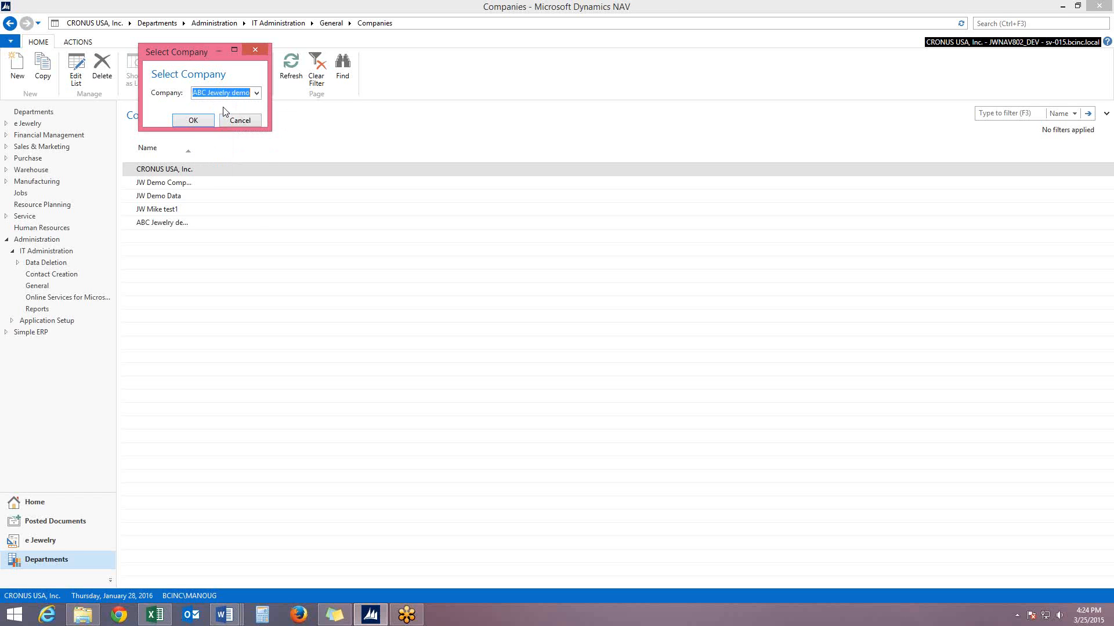
{"action": "left_click", "coordinate": [193, 121]}
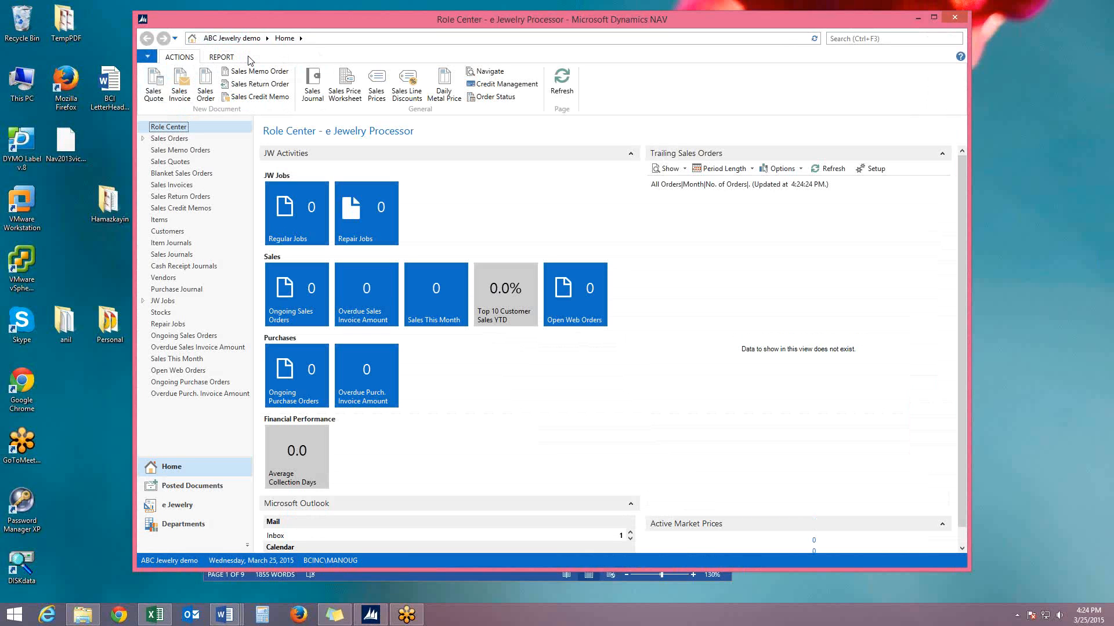
Check the list of selectable companies again and keep ABC Jewelry demo as the active one
{"action": "left_click", "coordinate": [151, 61]}
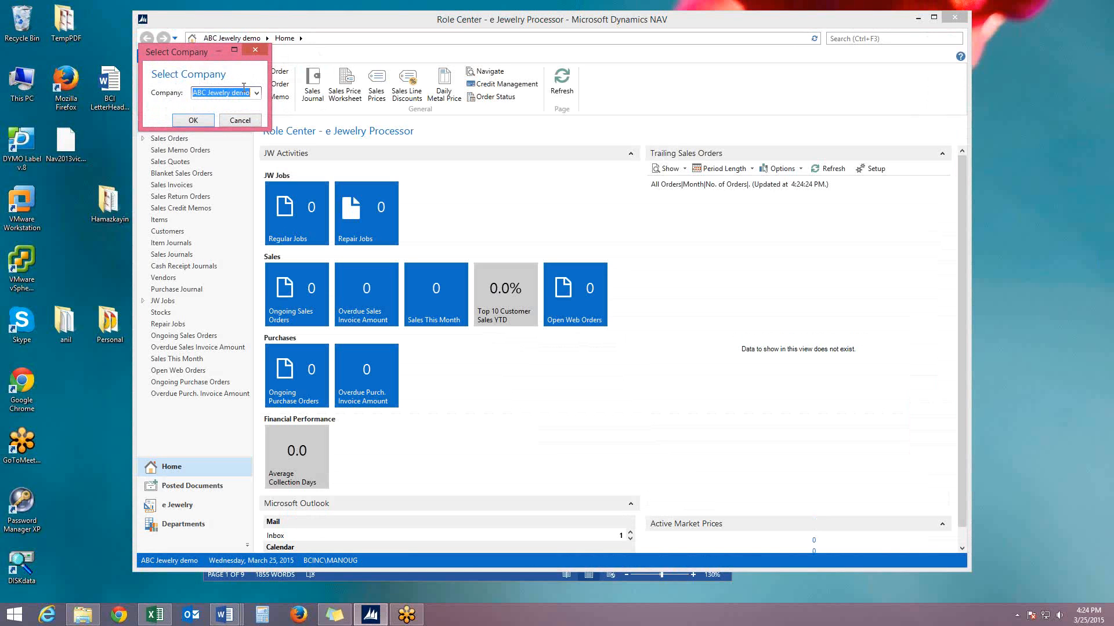
{"action": "left_click", "coordinate": [255, 93]}
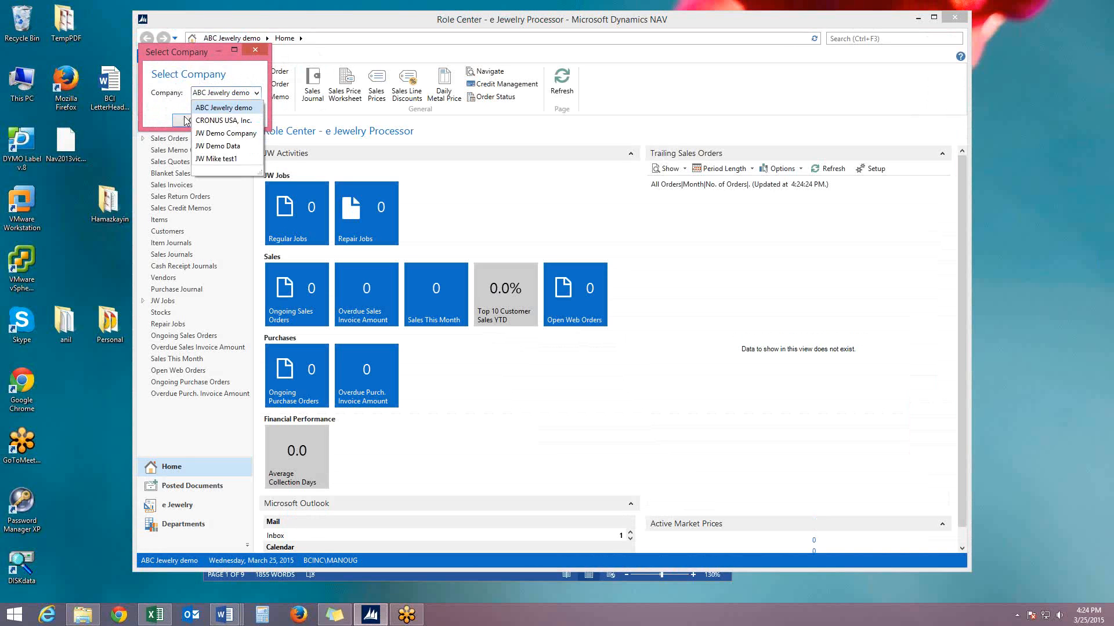
{"action": "left_click", "coordinate": [222, 108]}
{"action": "left_click", "coordinate": [194, 120]}
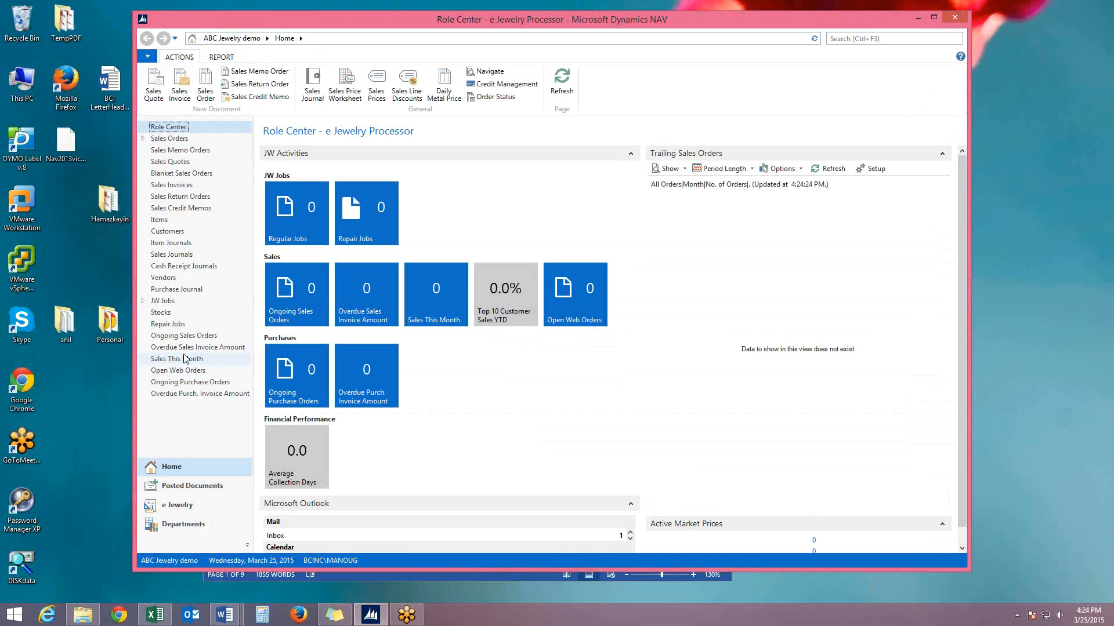
Open the Chart of Accounts under General Ledger in Financial Management to inspect the new company's accounts
{"action": "left_click", "coordinate": [174, 528]}
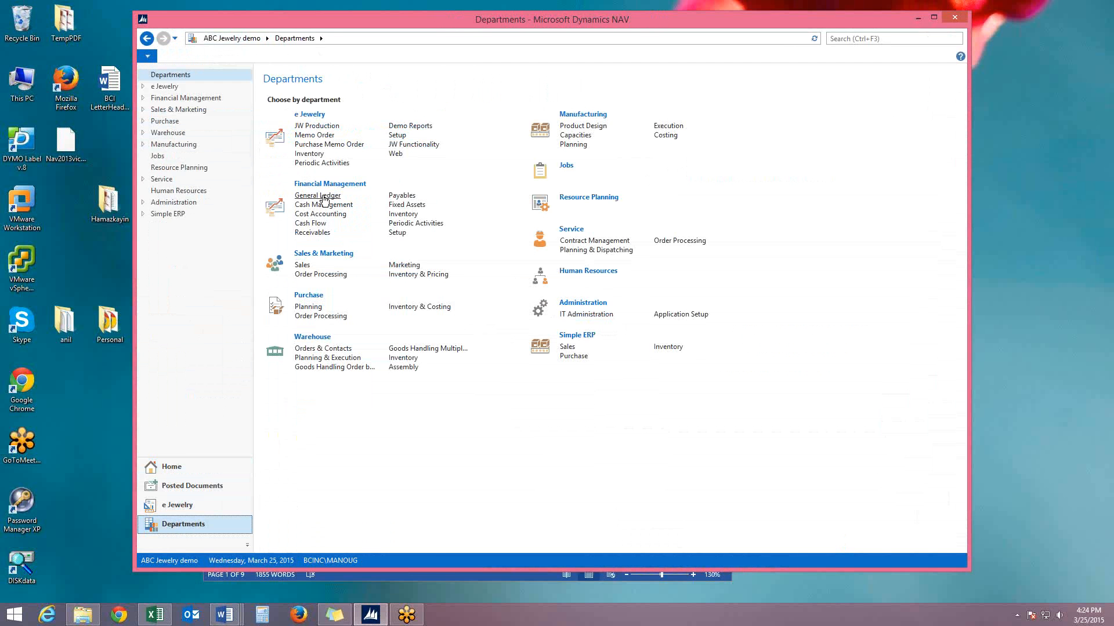
{"action": "left_click", "coordinate": [323, 197]}
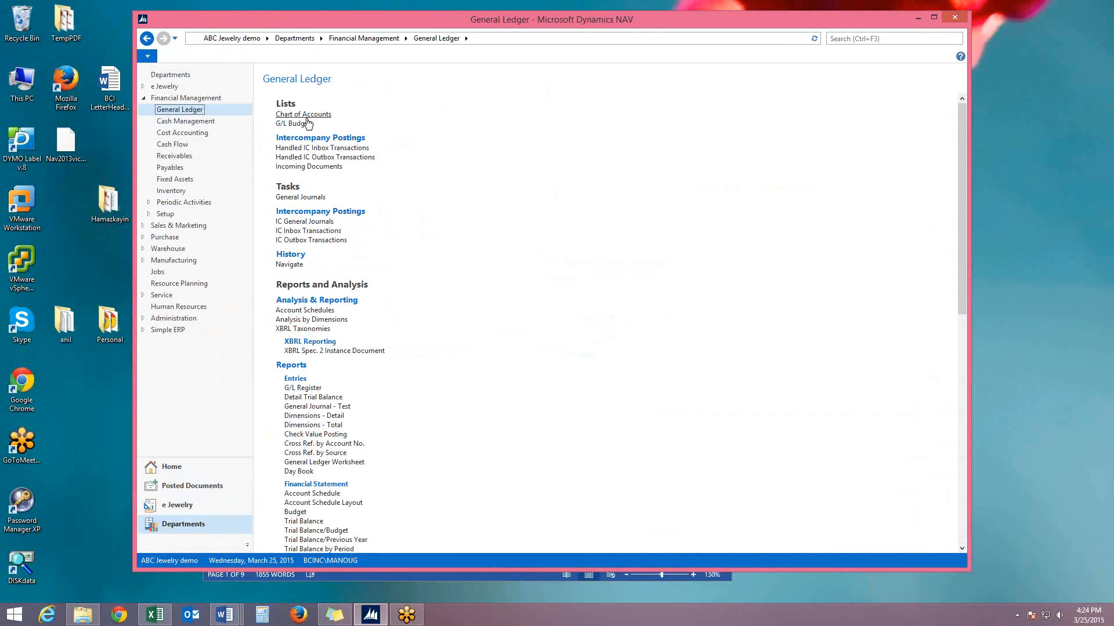
{"action": "left_click", "coordinate": [306, 118]}
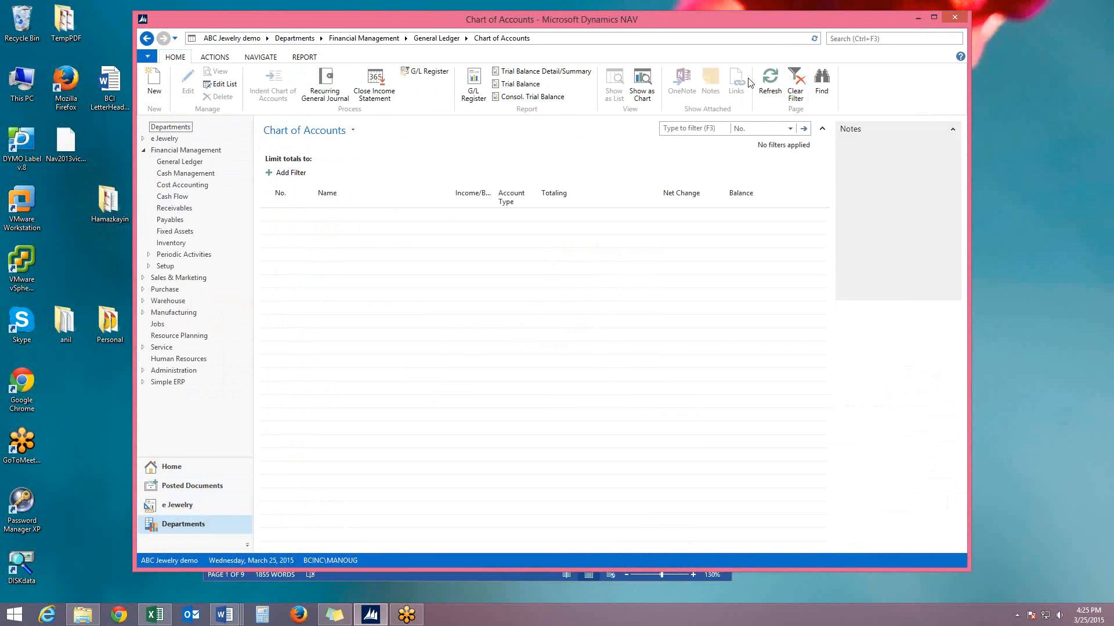
Find the No. Series setup page, check its entries for the new company, and close it
{"action": "left_click", "coordinate": [835, 40]}
{"action": "type", "text": "no."}
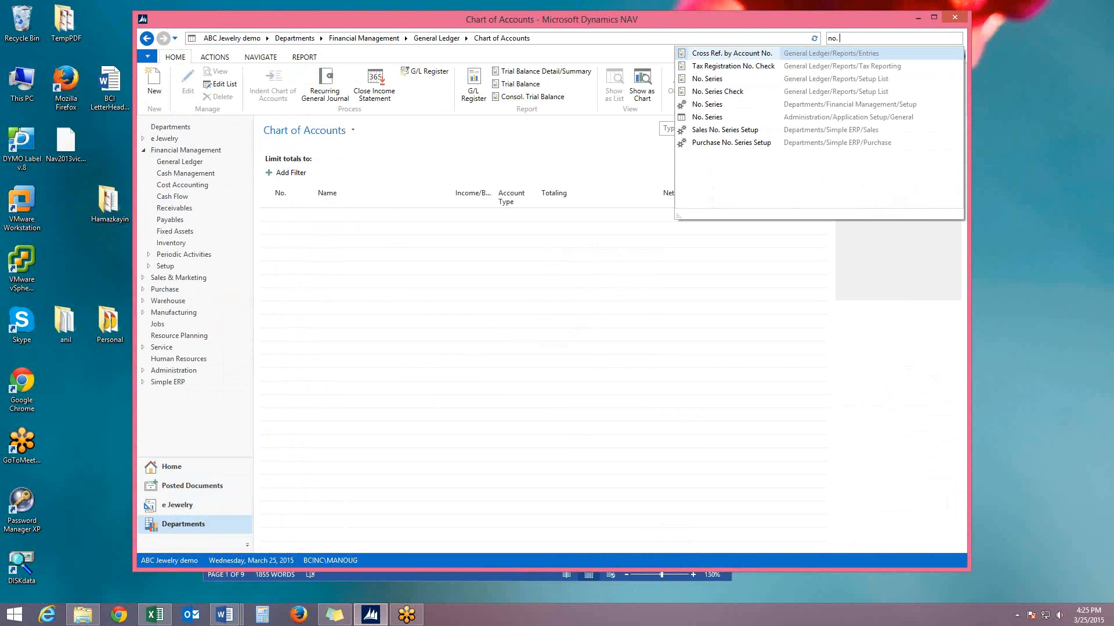
{"action": "left_click", "coordinate": [715, 105]}
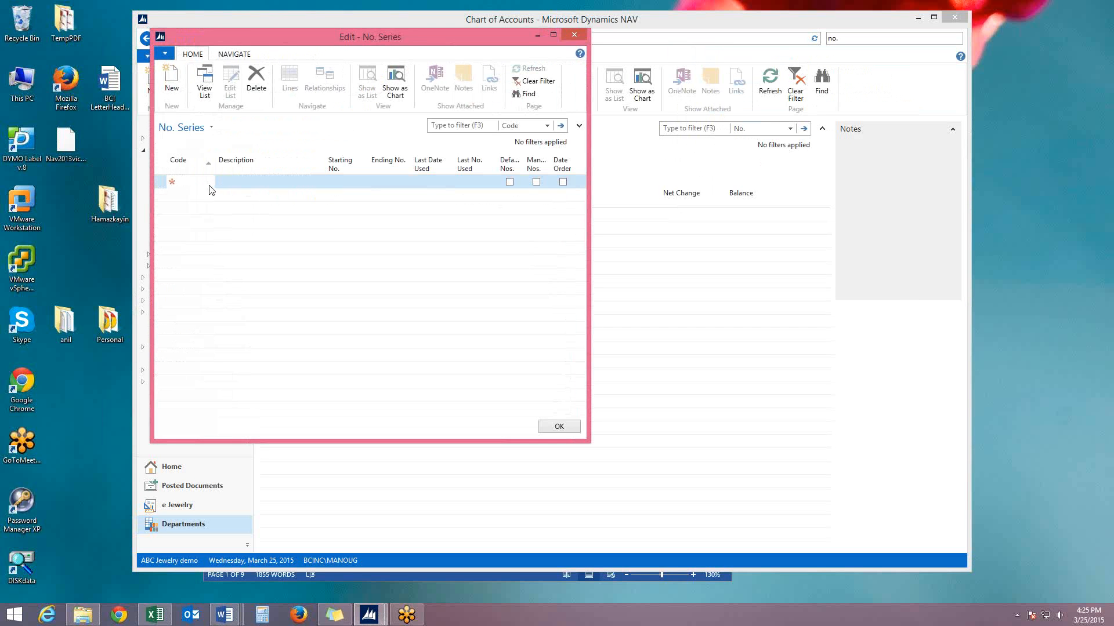
{"action": "left_click", "coordinate": [574, 35]}
Switch to the Company Setup document in Word, read the list of company setup issues, and put it away
{"action": "mouse_move", "coordinate": [225, 616]}
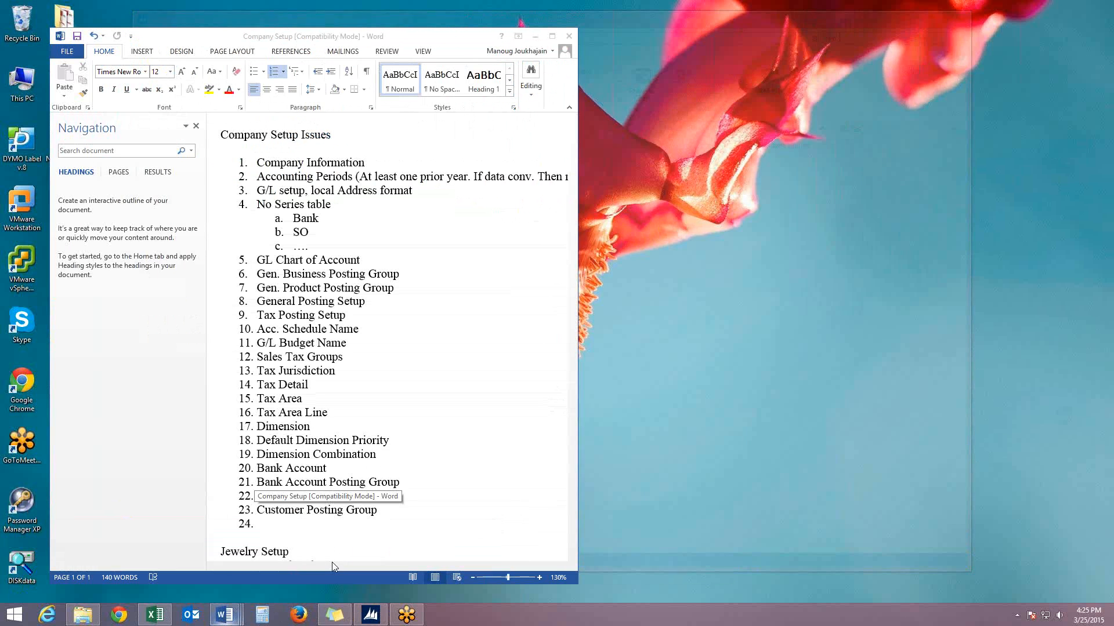
{"action": "left_click", "coordinate": [332, 562]}
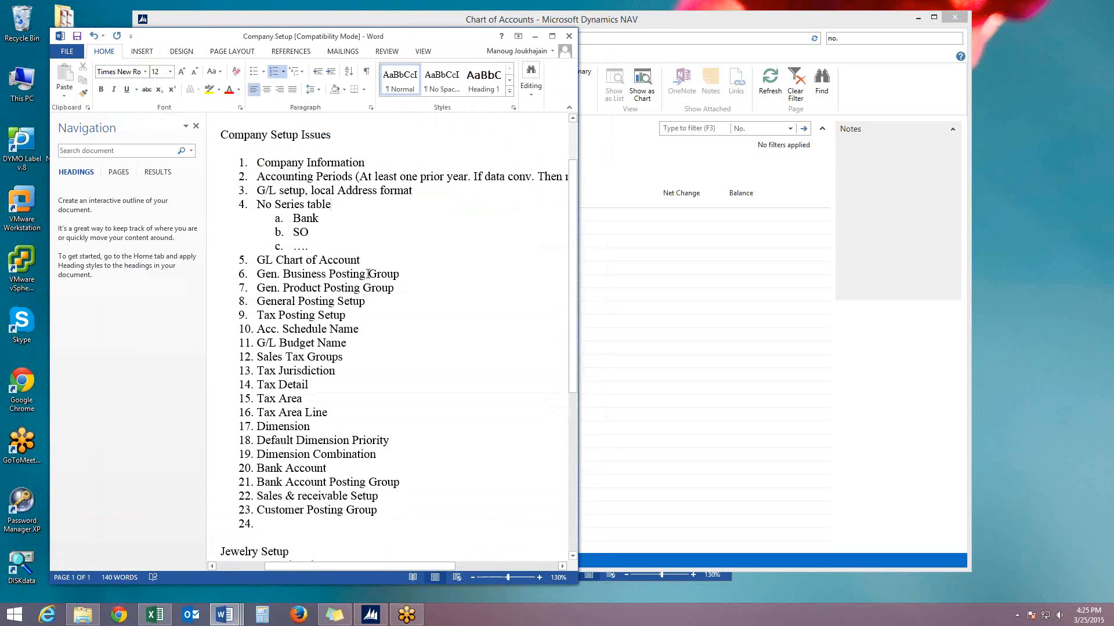
{"action": "left_click", "coordinate": [534, 38]}
Search for "general led" and open the General Ledger Setup page
{"action": "left_click", "coordinate": [837, 38]}
{"action": "type", "text": "no"}
{"action": "key", "text": "BackSpace"}
{"action": "key", "text": "BackSpace"}
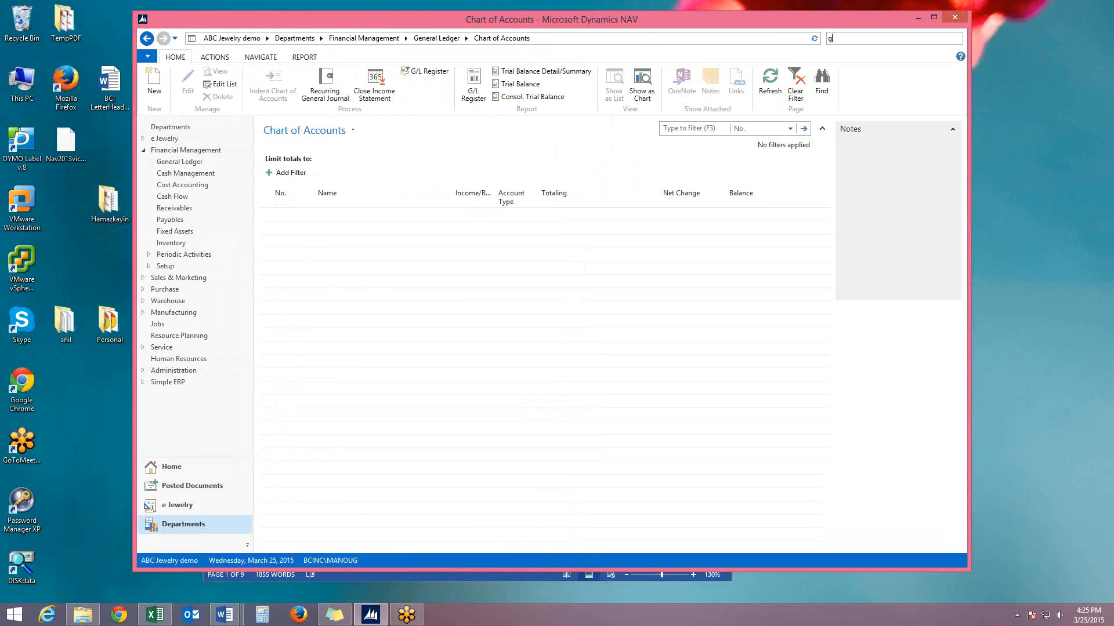
{"action": "type", "text": "general led"}
{"action": "left_click", "coordinate": [720, 105]}
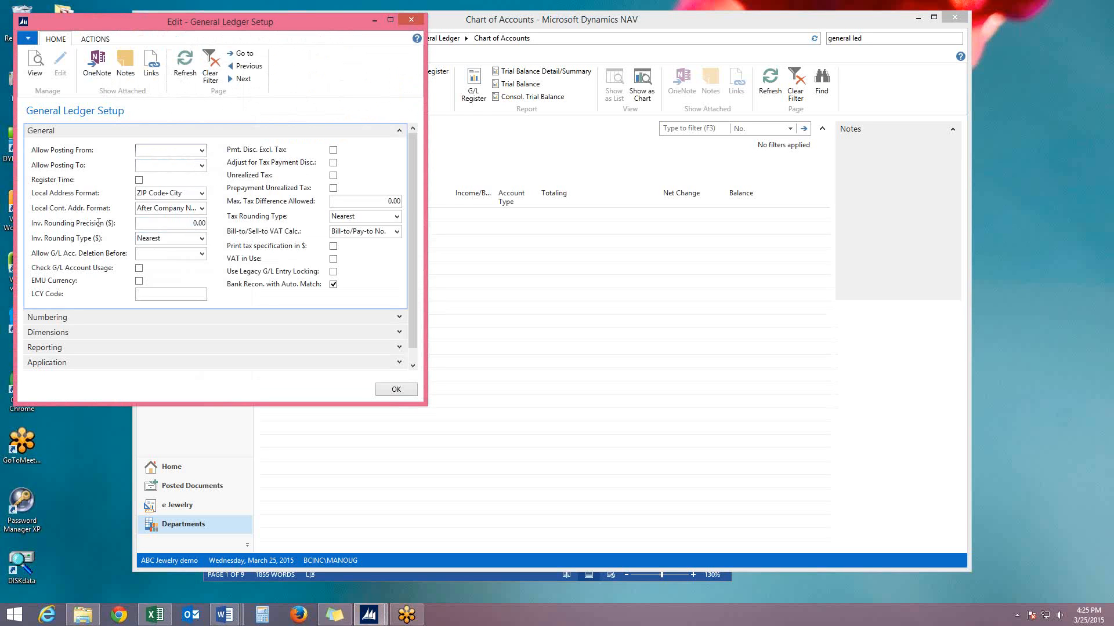
Set Inv. Rounding Precision ($) to 0.01, check the Numbering fields, and close General Ledger Setup
{"action": "left_click", "coordinate": [179, 223]}
{"action": "type", "text": ".01"}
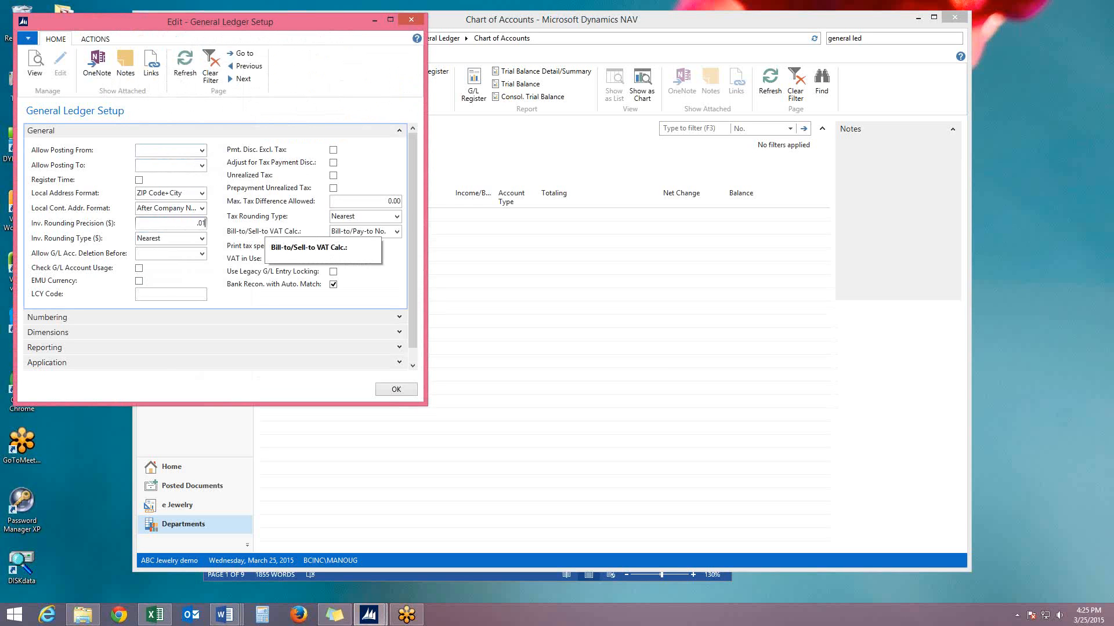
{"action": "key", "text": "Tab"}
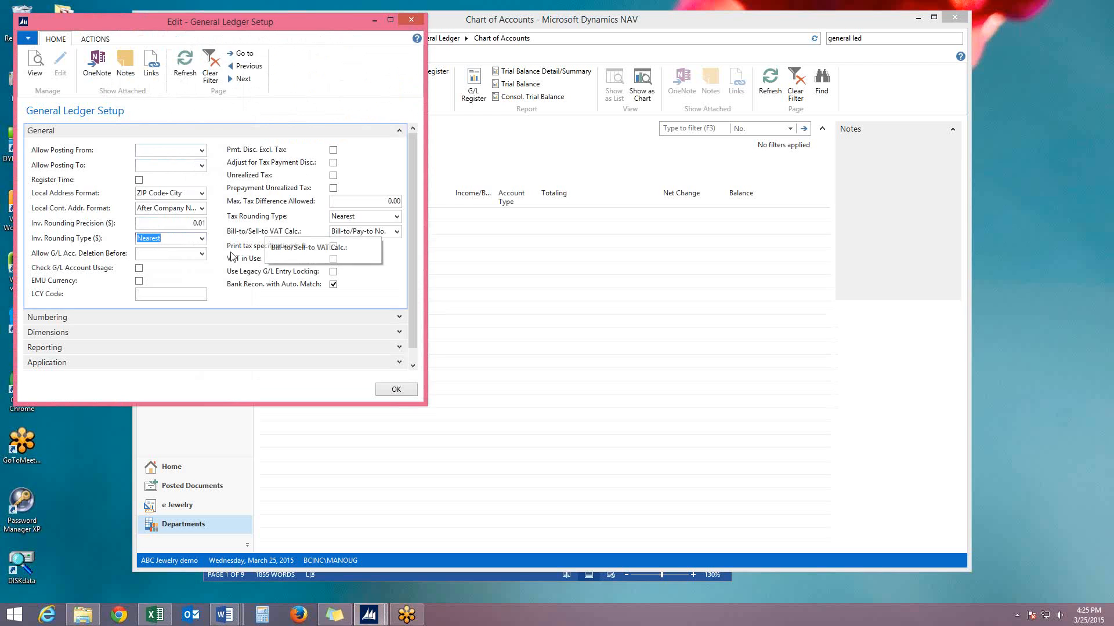
{"action": "left_click", "coordinate": [398, 317]}
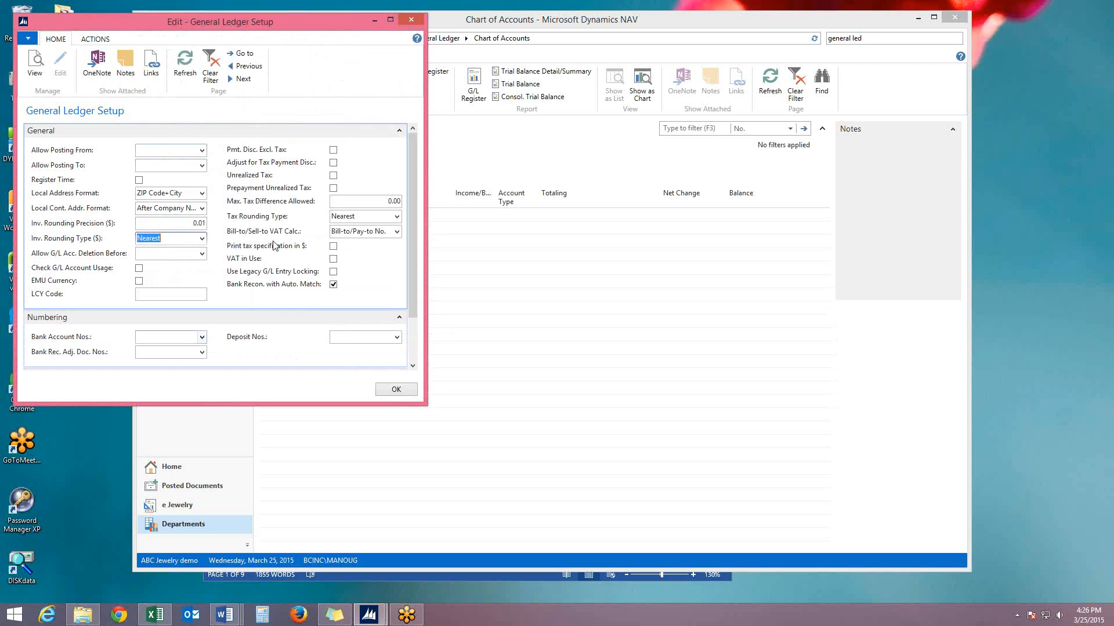
{"action": "left_click", "coordinate": [397, 390]}
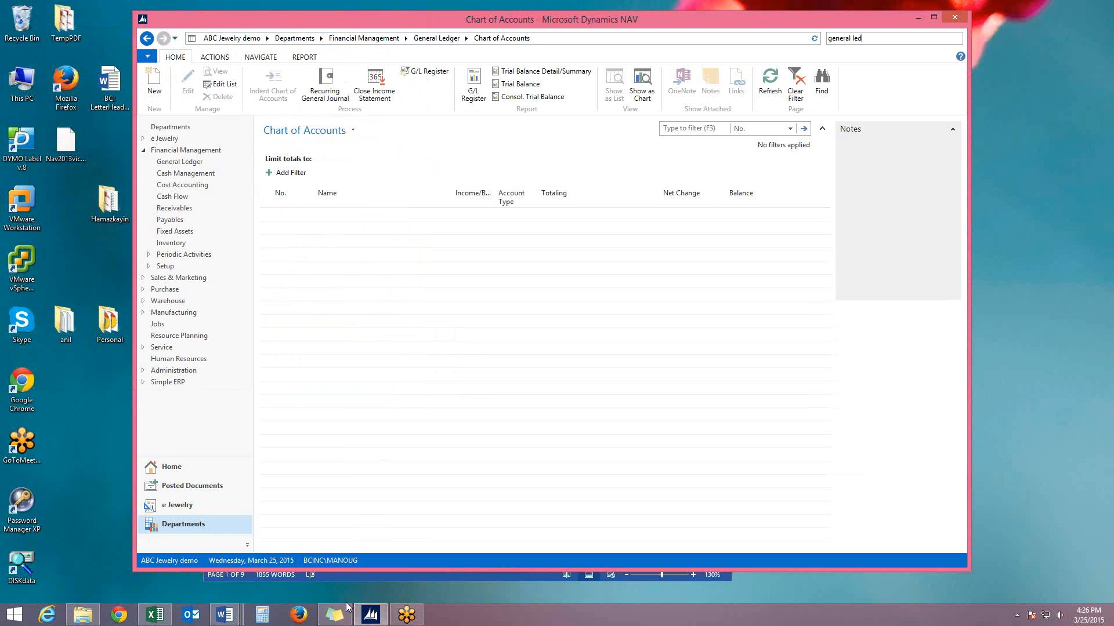
Switch to Document9 in Word, read the outline of the company setup steps, and return to Dynamics NAV
{"action": "mouse_move", "coordinate": [231, 616]}
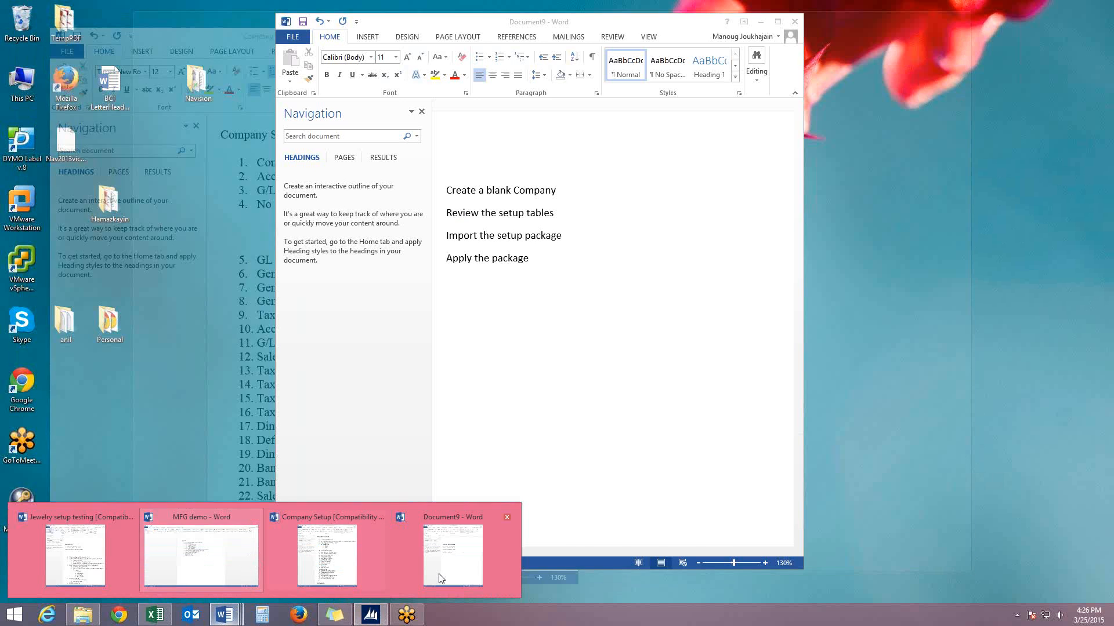
{"action": "left_click", "coordinate": [439, 578]}
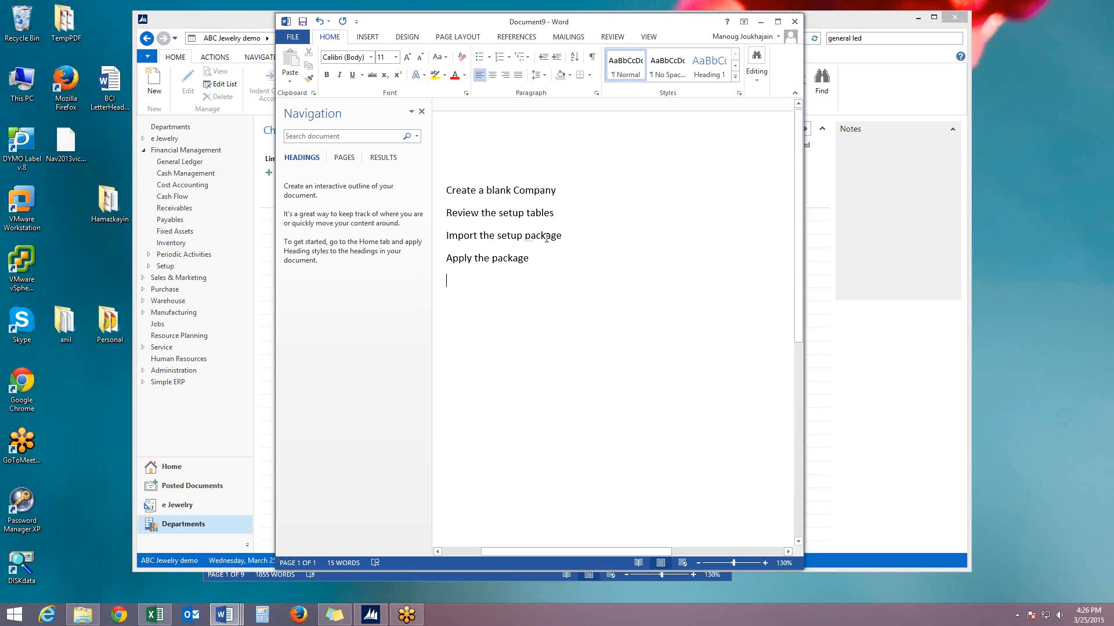
{"action": "left_click", "coordinate": [198, 417]}
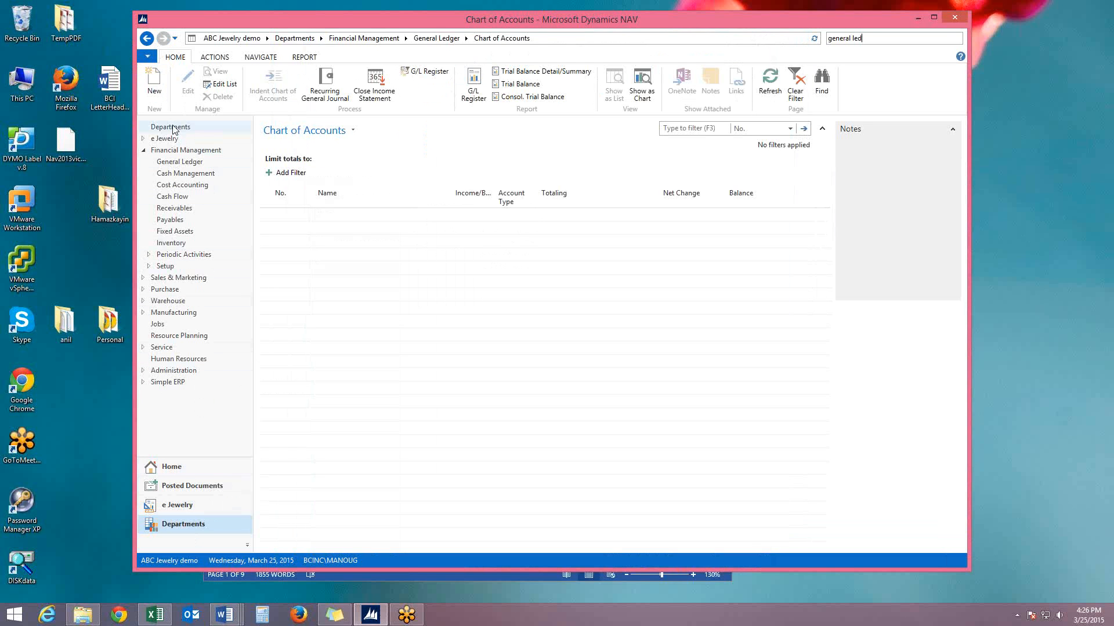
{"action": "left_click", "coordinate": [173, 128]}
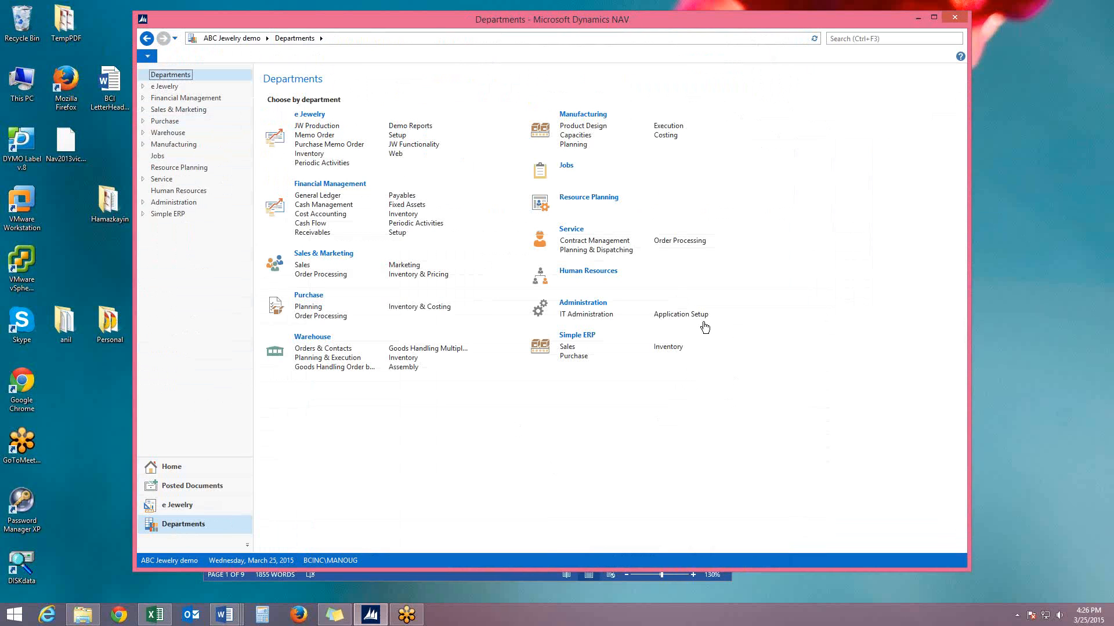
{"action": "left_click", "coordinate": [680, 315]}
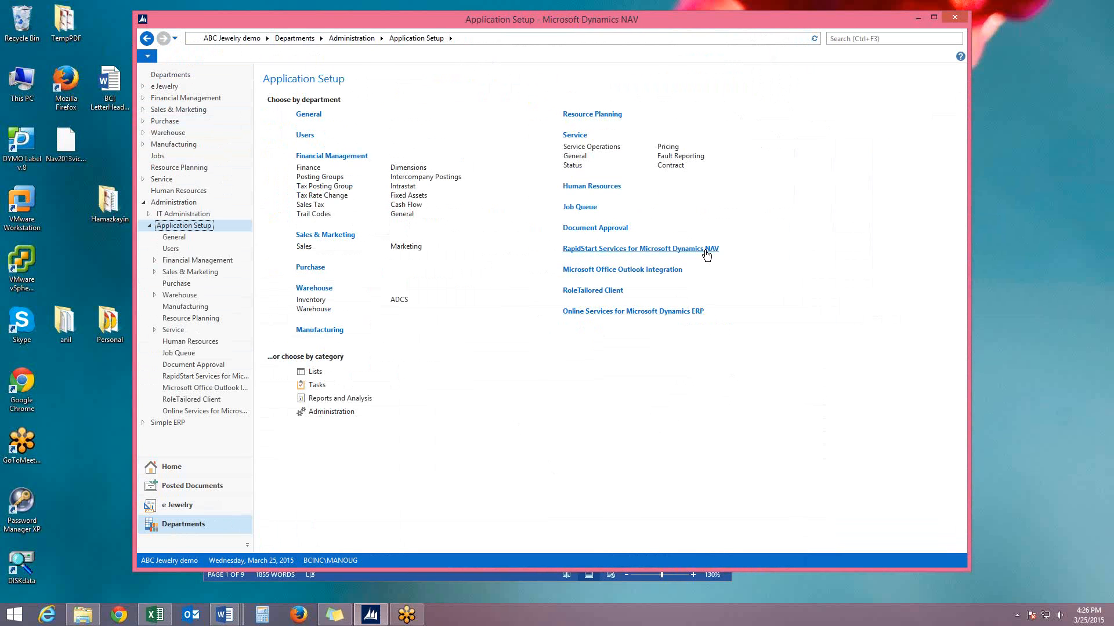
{"action": "left_click", "coordinate": [186, 75]}
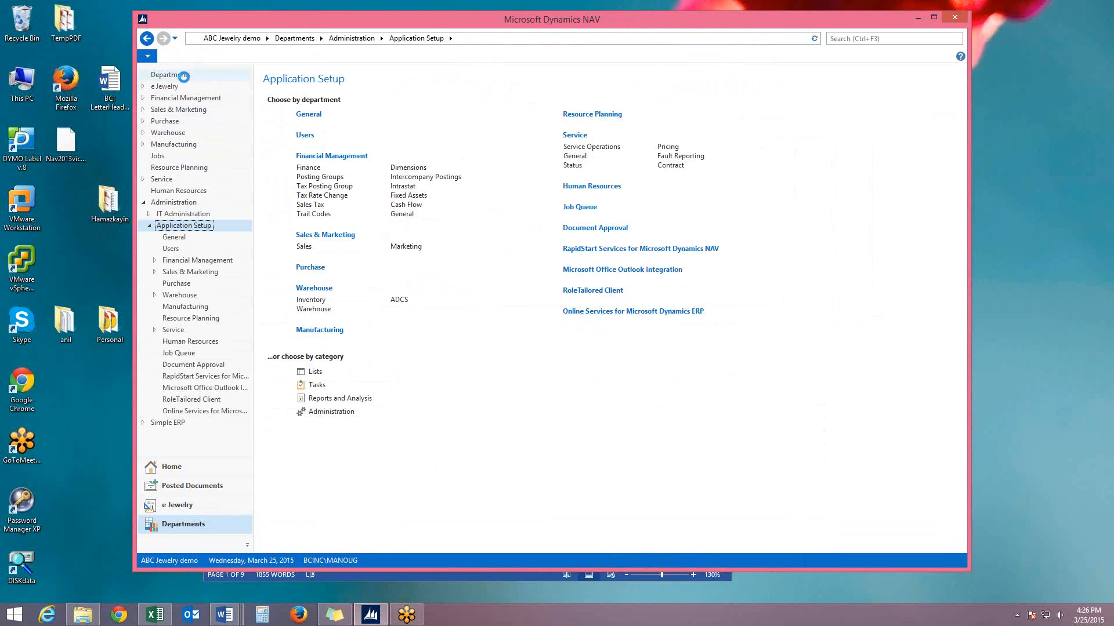
{"action": "left_click", "coordinate": [168, 467]}
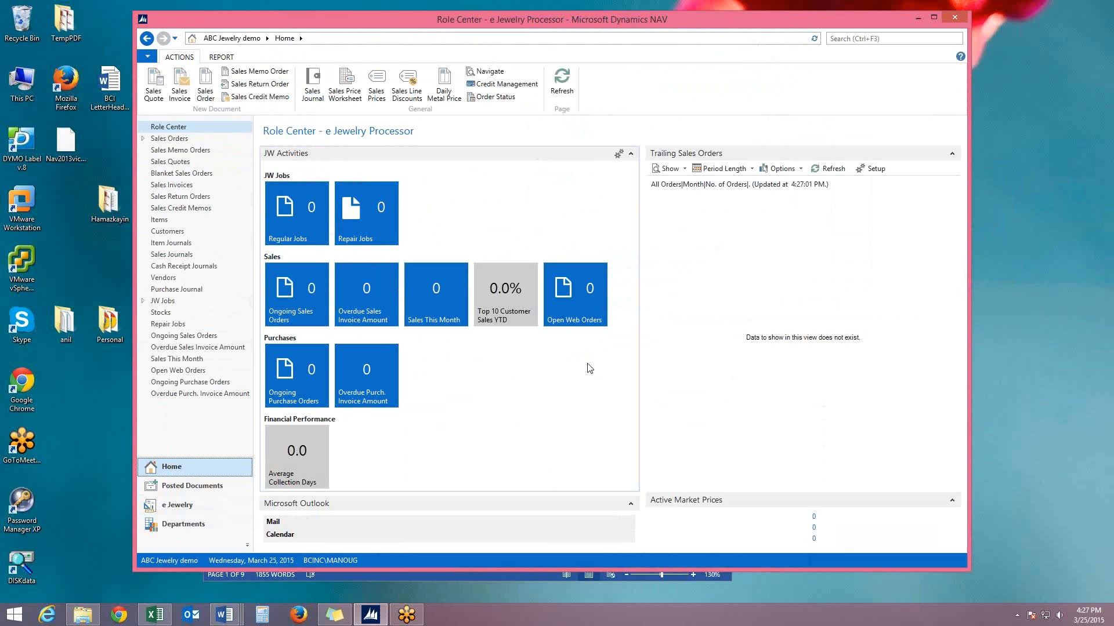
Open the RapidStart Services Configuration Packages list in the Application Setup department and import the PackageSETUP file
{"action": "left_click", "coordinate": [172, 527]}
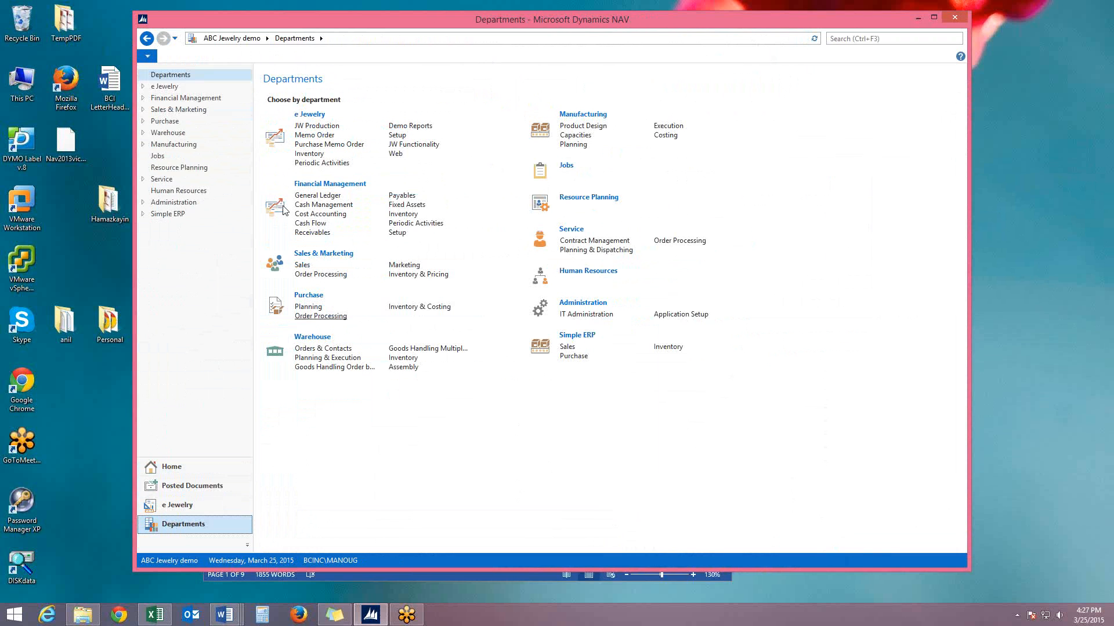
{"action": "left_click", "coordinate": [688, 316]}
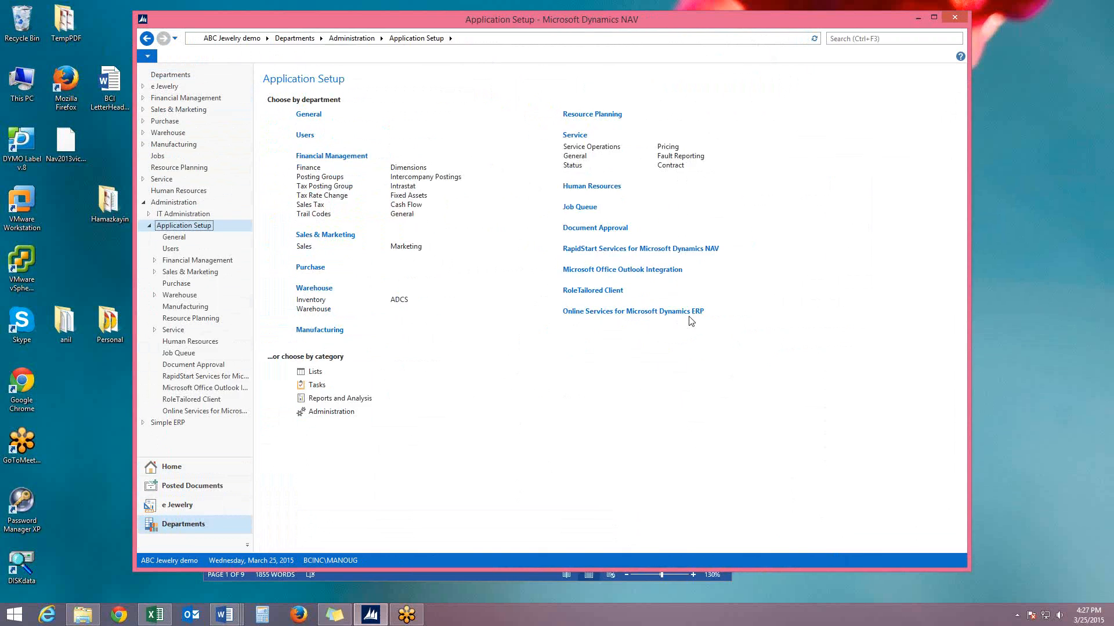
{"action": "left_click", "coordinate": [599, 250]}
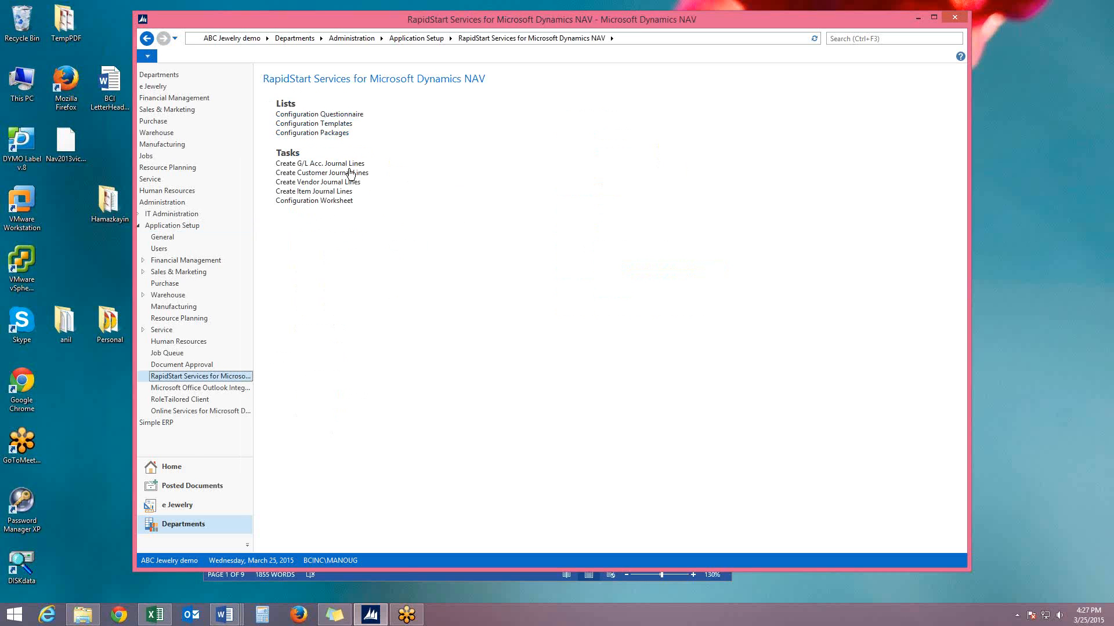
{"action": "left_click", "coordinate": [290, 133]}
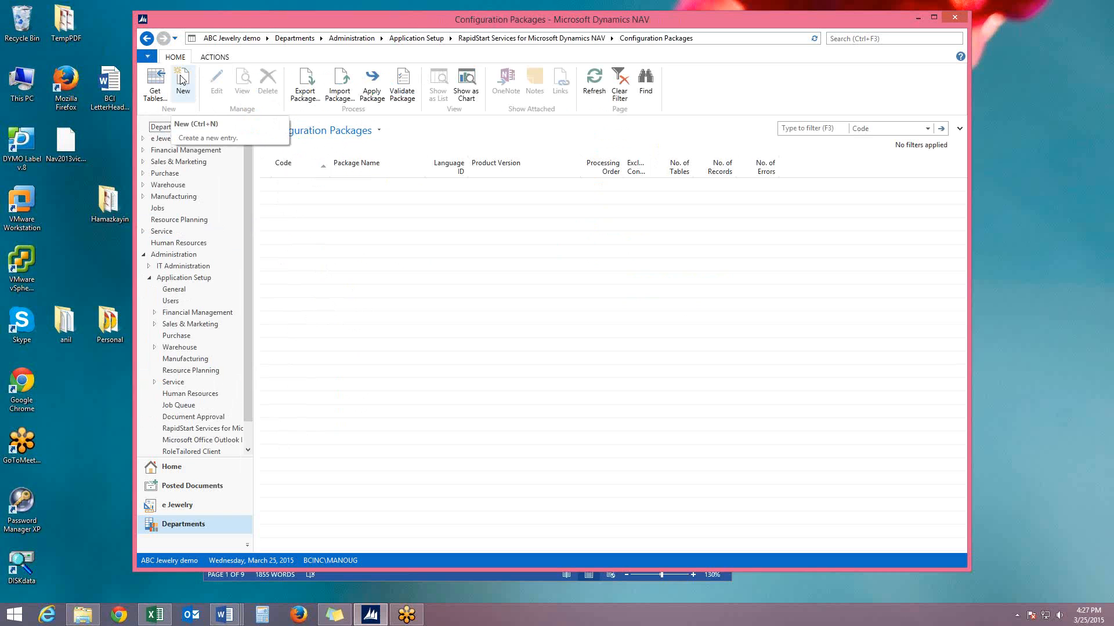
{"action": "left_click", "coordinate": [343, 85]}
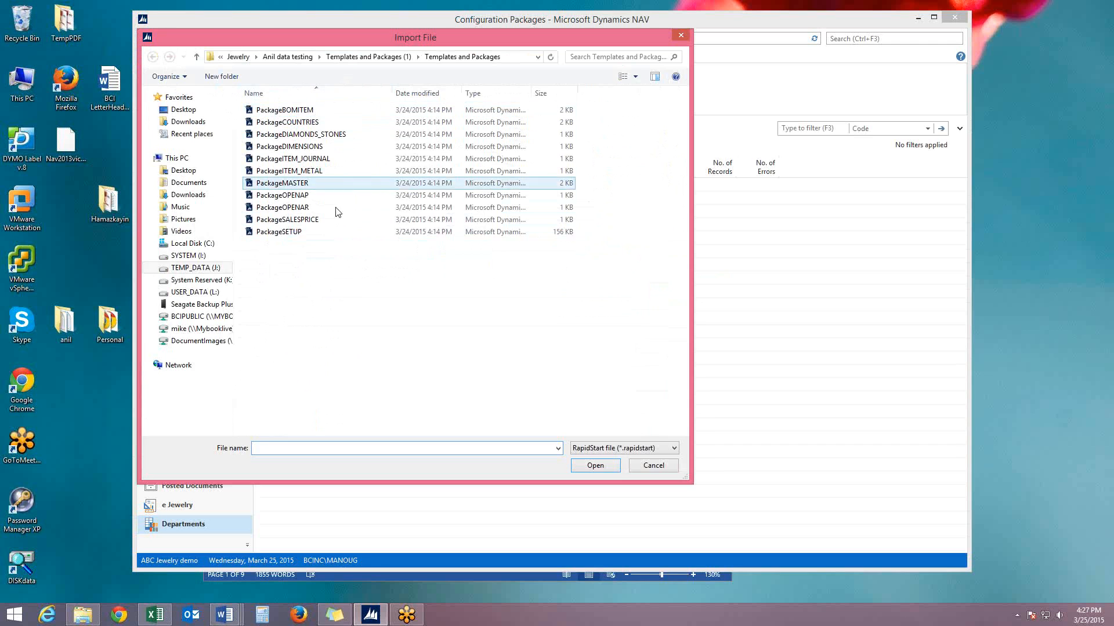
{"action": "double_click", "coordinate": [268, 232]}
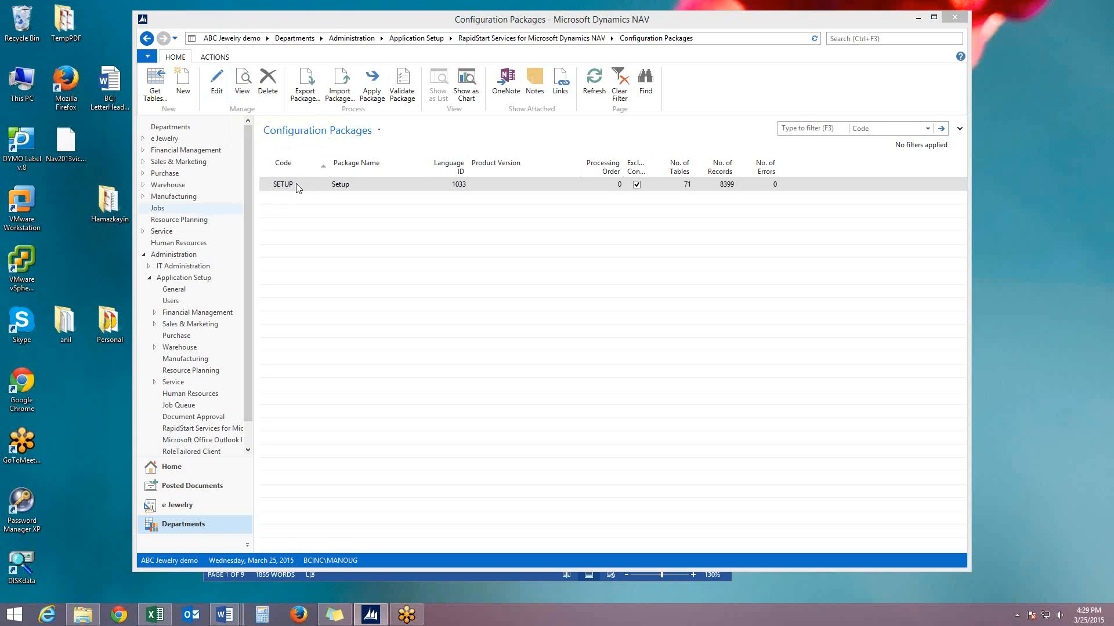
View the SETUP package card and look through its list of tables from Payment Terms to Capacity Unit of Measure
{"action": "left_click", "coordinate": [246, 85]}
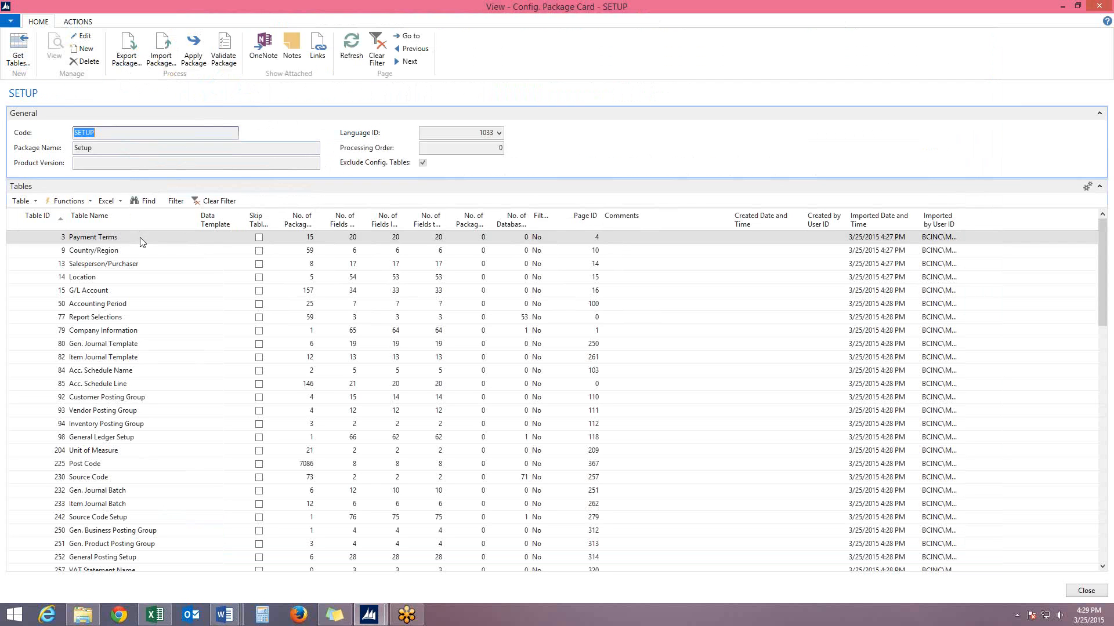
{"action": "left_click", "coordinate": [160, 265]}
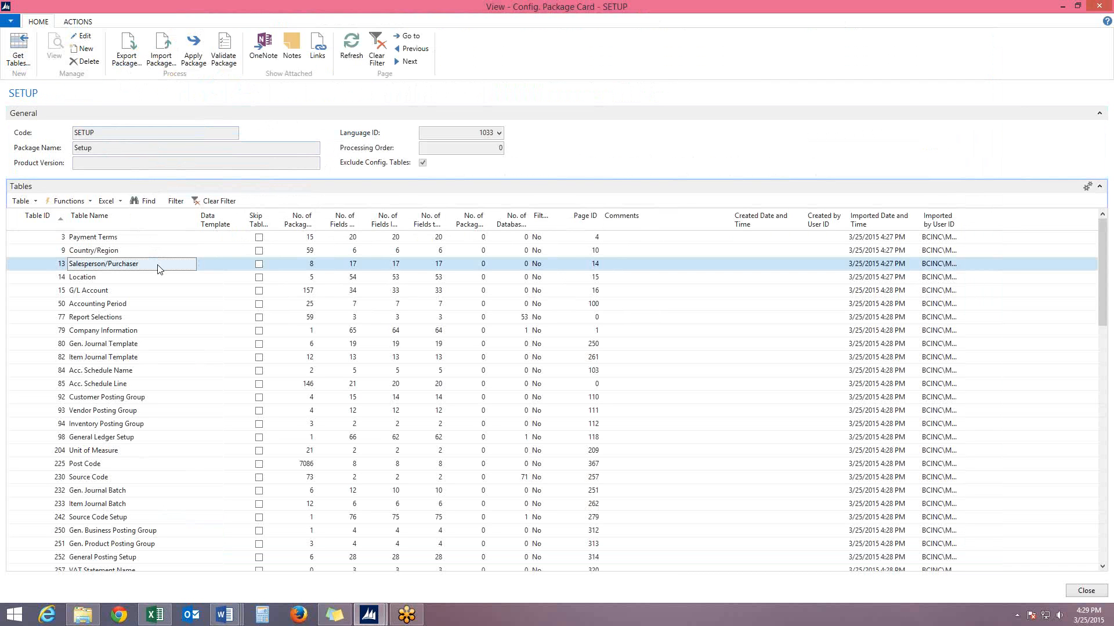
{"action": "key", "text": "Down"}
{"action": "key", "text": "Down"}
{"action": "key", "text": "Down"}
{"action": "key", "text": "Down"}
{"action": "key", "text": "Down"}
{"action": "key", "text": "Down"}
{"action": "key", "text": "Down"}
{"action": "key", "text": "Down"}
{"action": "key", "text": "Down"}
{"action": "key", "text": "Down"}
{"action": "key", "text": "Down"}
{"action": "key", "text": "Down"}
{"action": "key", "text": "Down"}
{"action": "key", "text": "Down"}
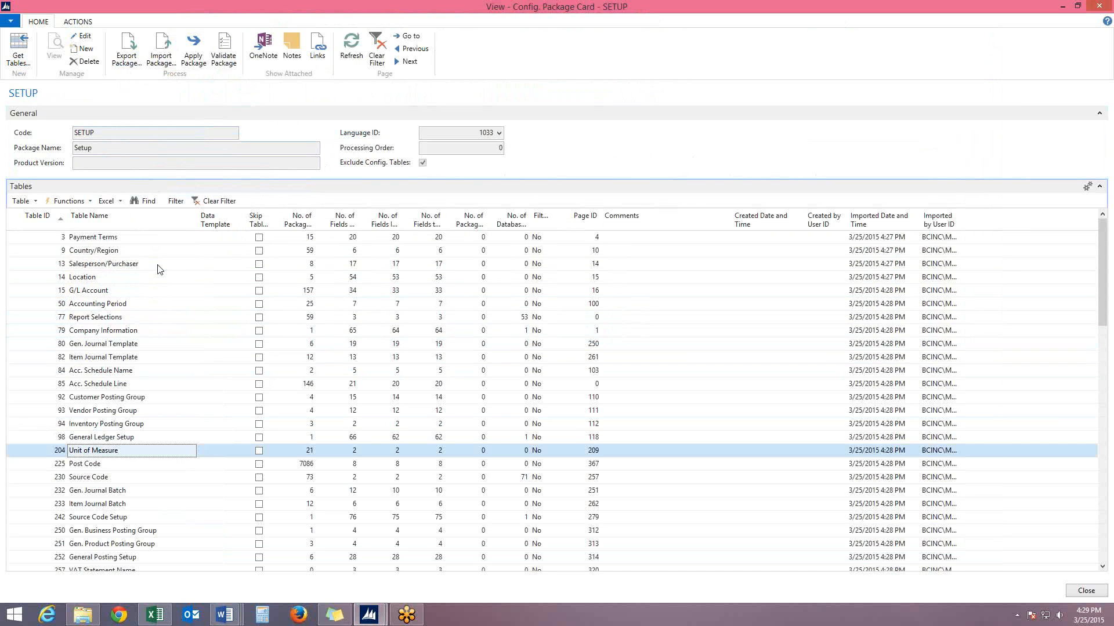
{"action": "key", "text": "Down"}
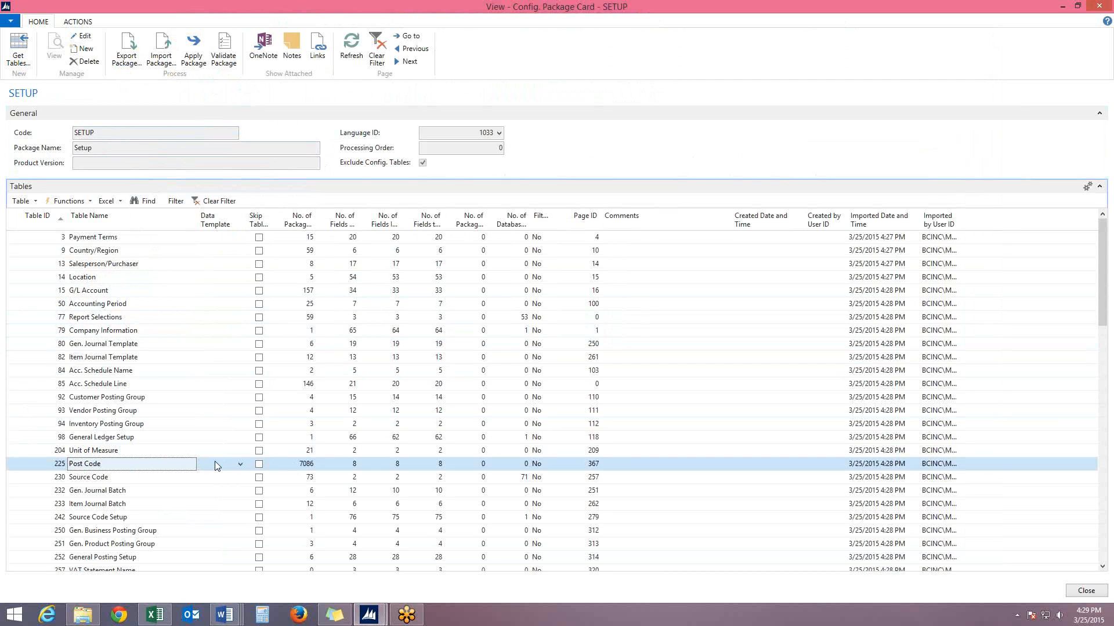
{"action": "key", "text": "Page_Down"}
{"action": "key", "text": "Page_Down"}
{"action": "key", "text": "Page_Down"}
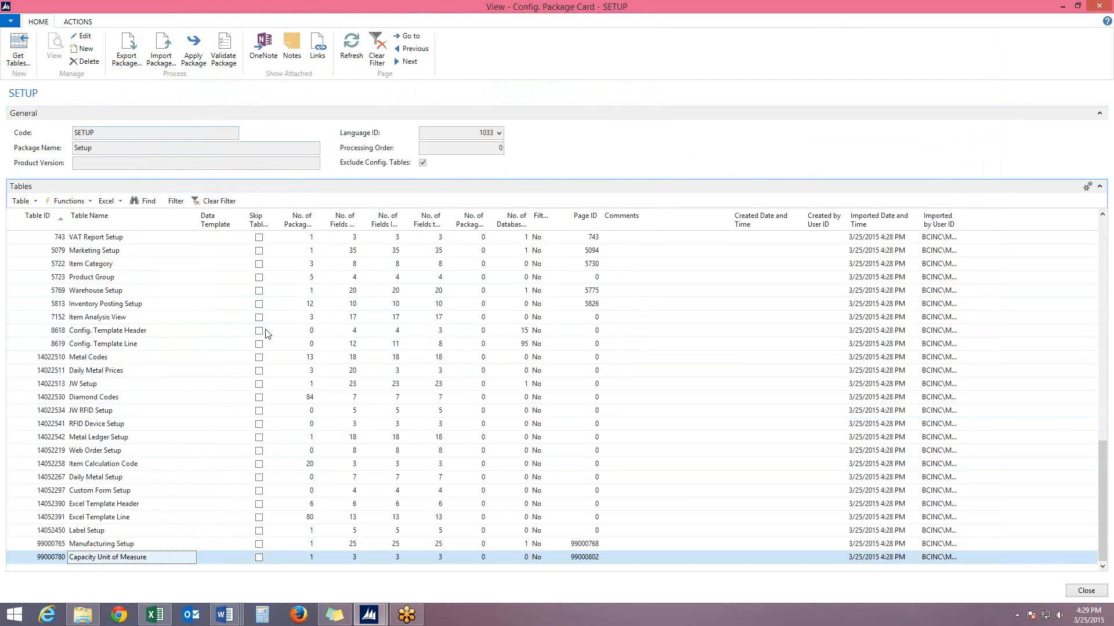
Apply the package data for only the Excel Template Header table
{"action": "left_click", "coordinate": [28, 506]}
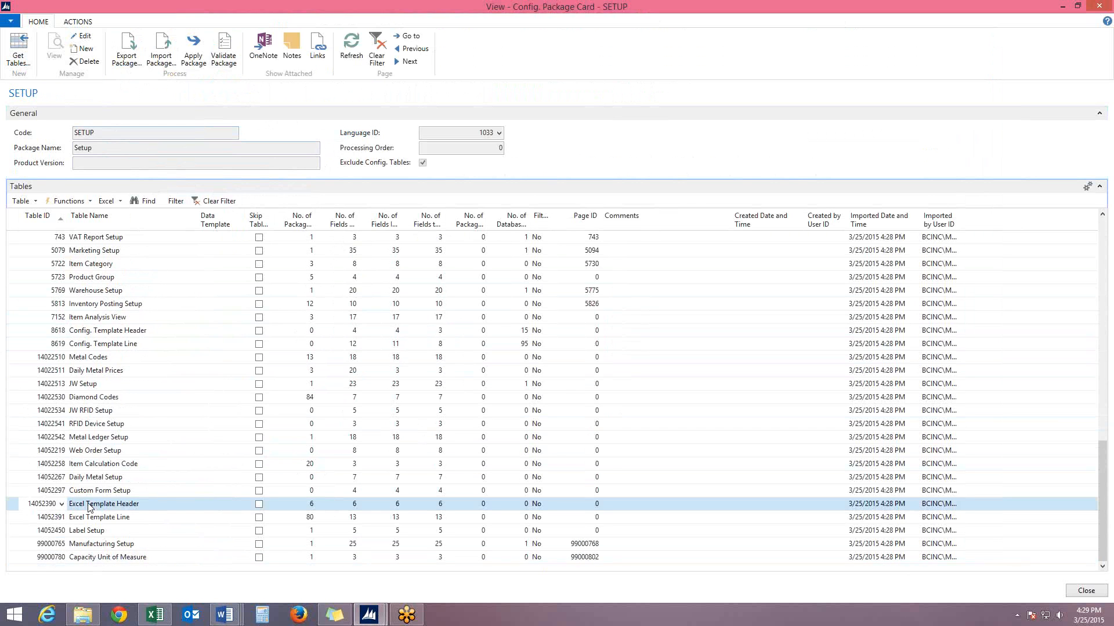
{"action": "left_click", "coordinate": [144, 516]}
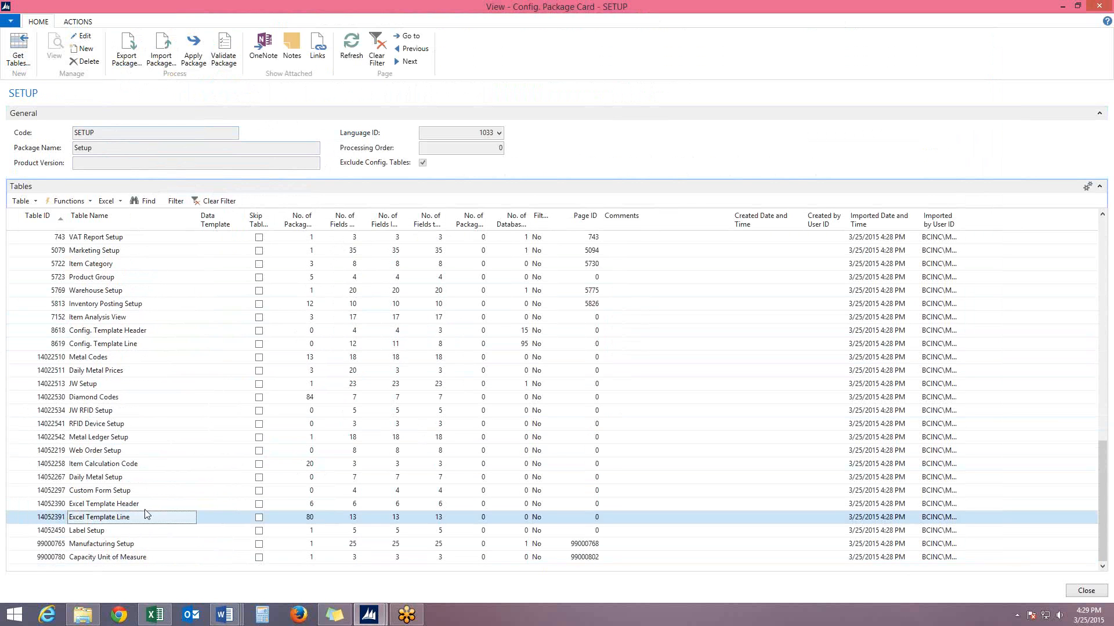
{"action": "left_click", "coordinate": [145, 507]}
{"action": "left_click", "coordinate": [144, 516]}
{"action": "left_click", "coordinate": [145, 508]}
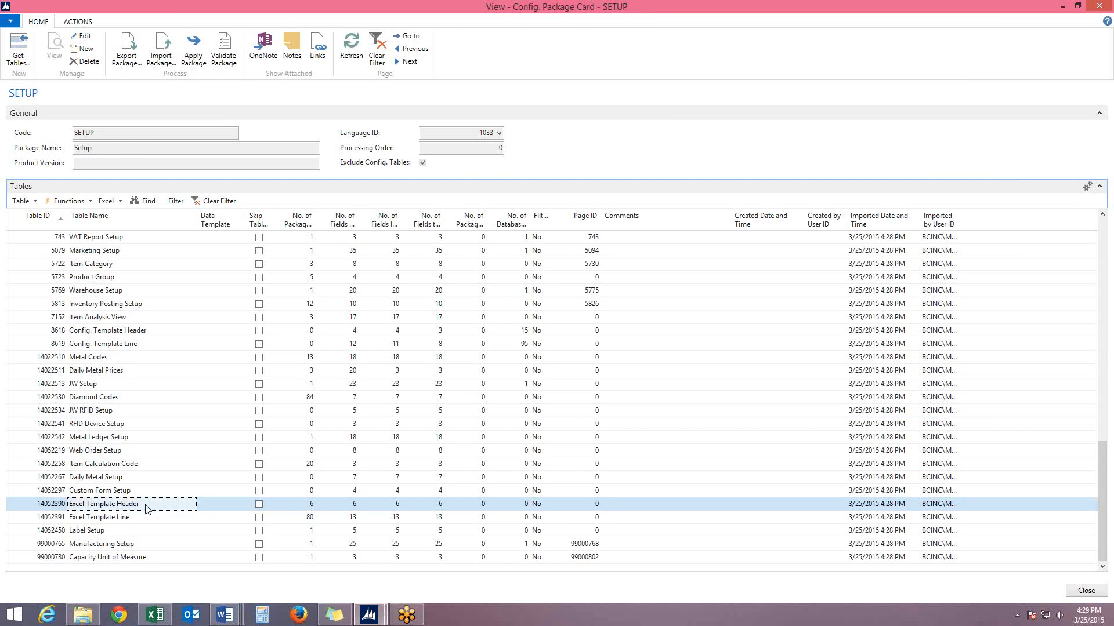
{"action": "left_click", "coordinate": [87, 202]}
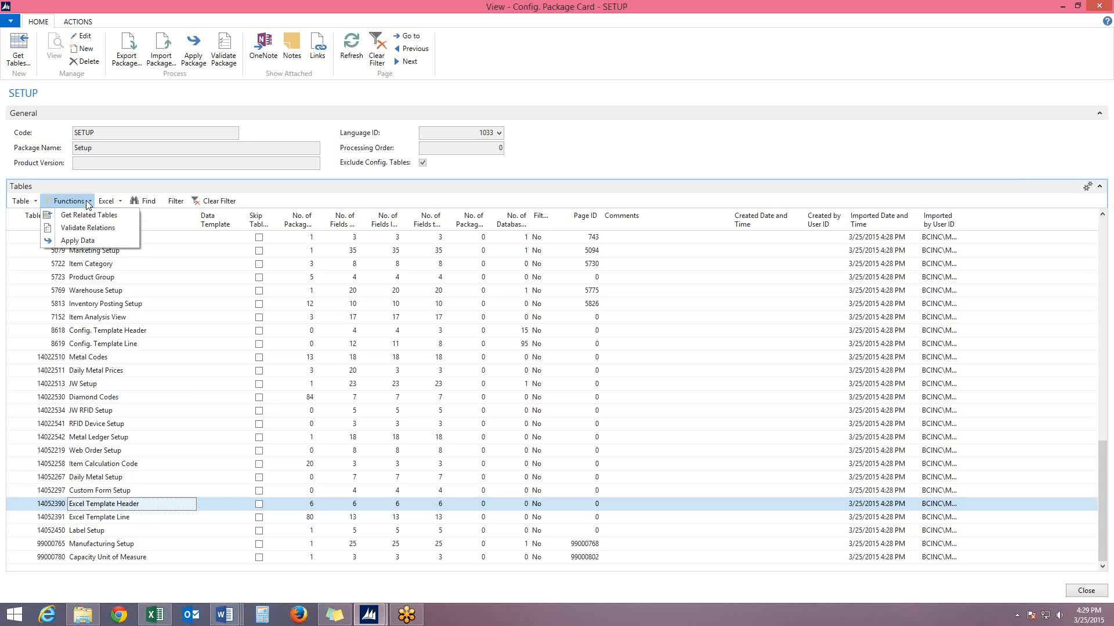
{"action": "left_click", "coordinate": [81, 240]}
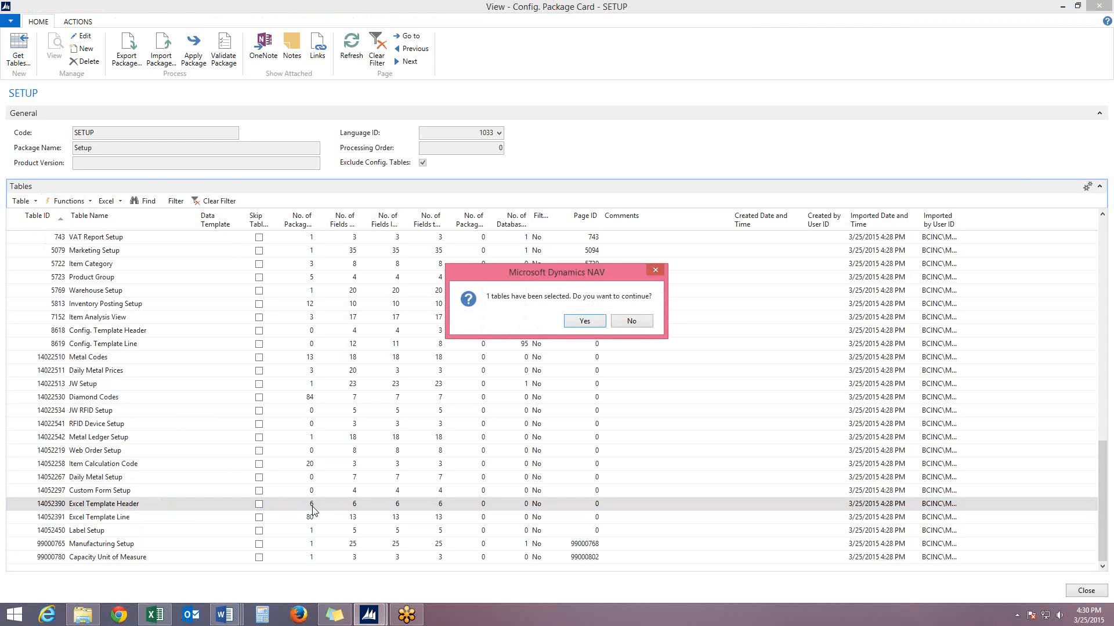
{"action": "left_click", "coordinate": [584, 321]}
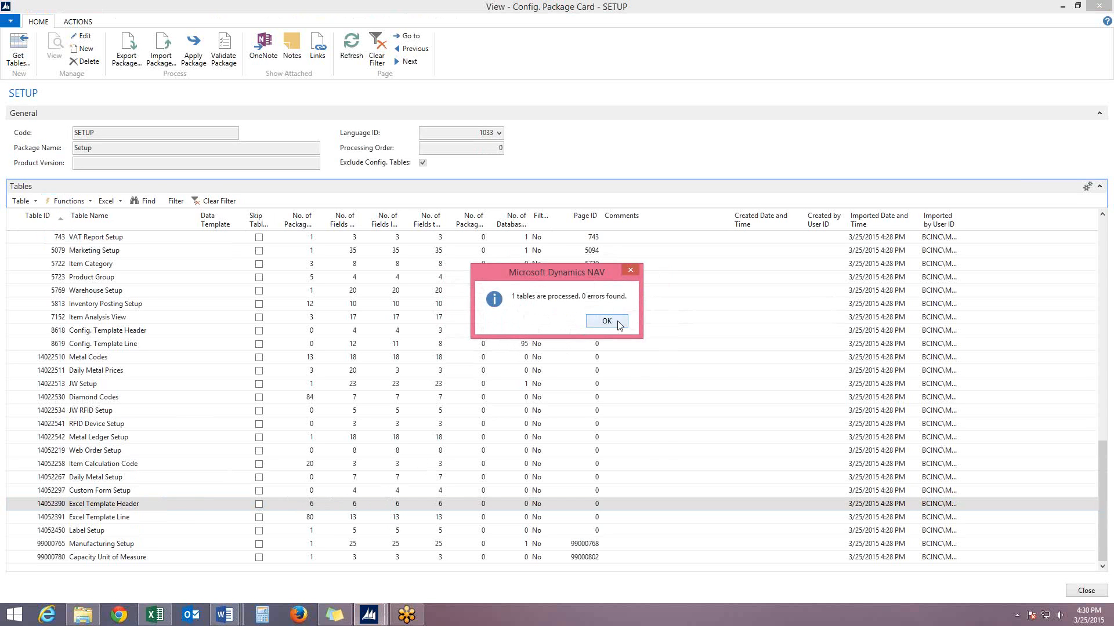
{"action": "left_click", "coordinate": [618, 325]}
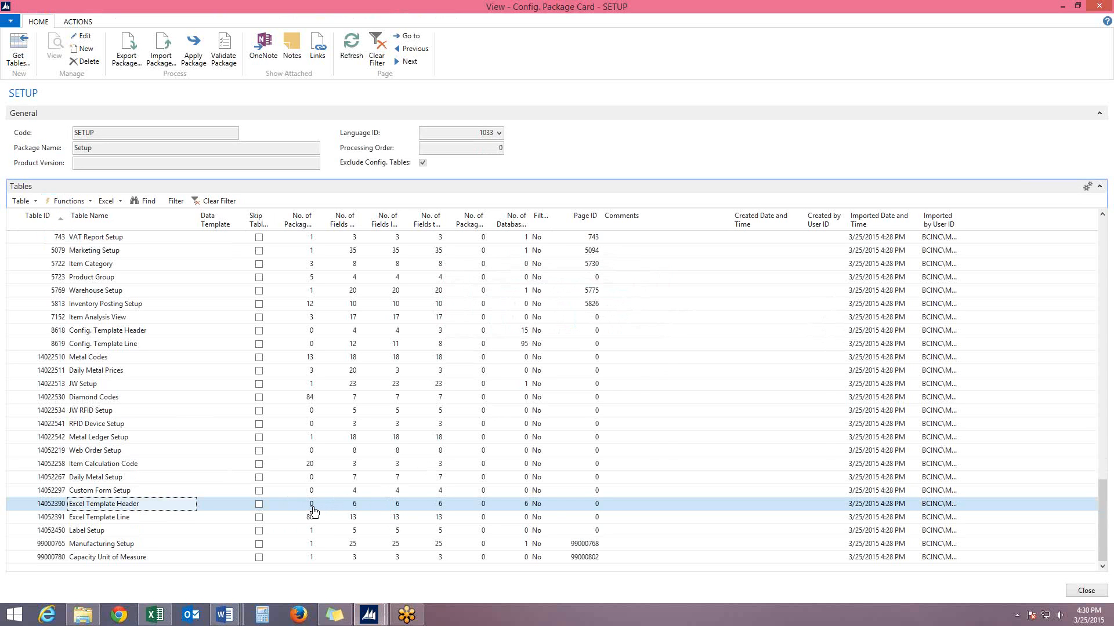
Move the Table ID field above Field ID in the Excel Template Line table's package field processing order
{"action": "left_click", "coordinate": [17, 518]}
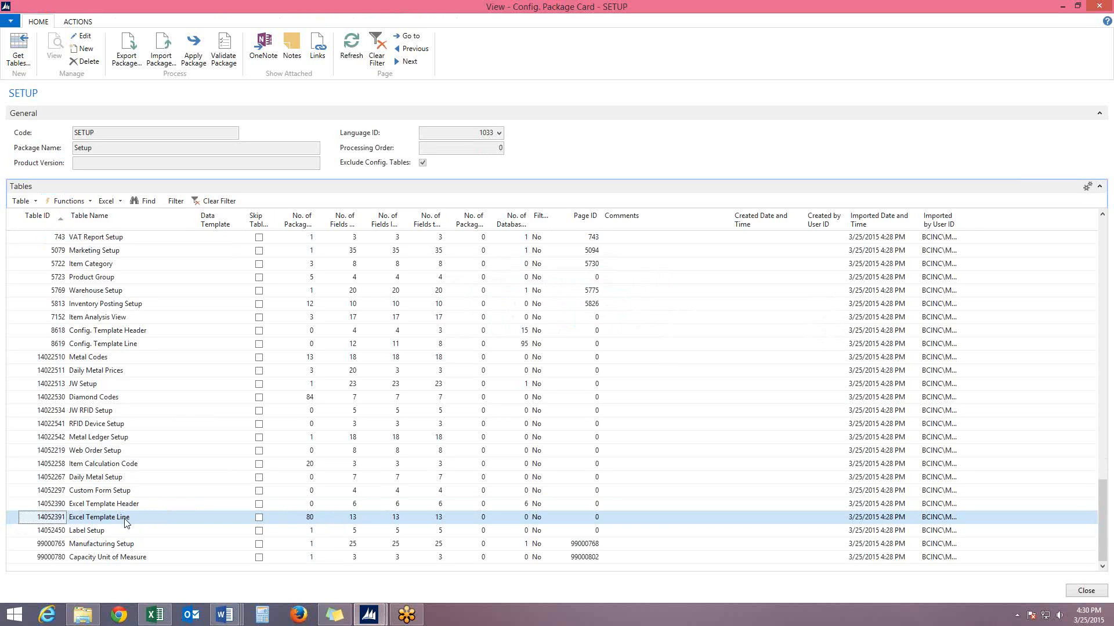
{"action": "left_click", "coordinate": [36, 201]}
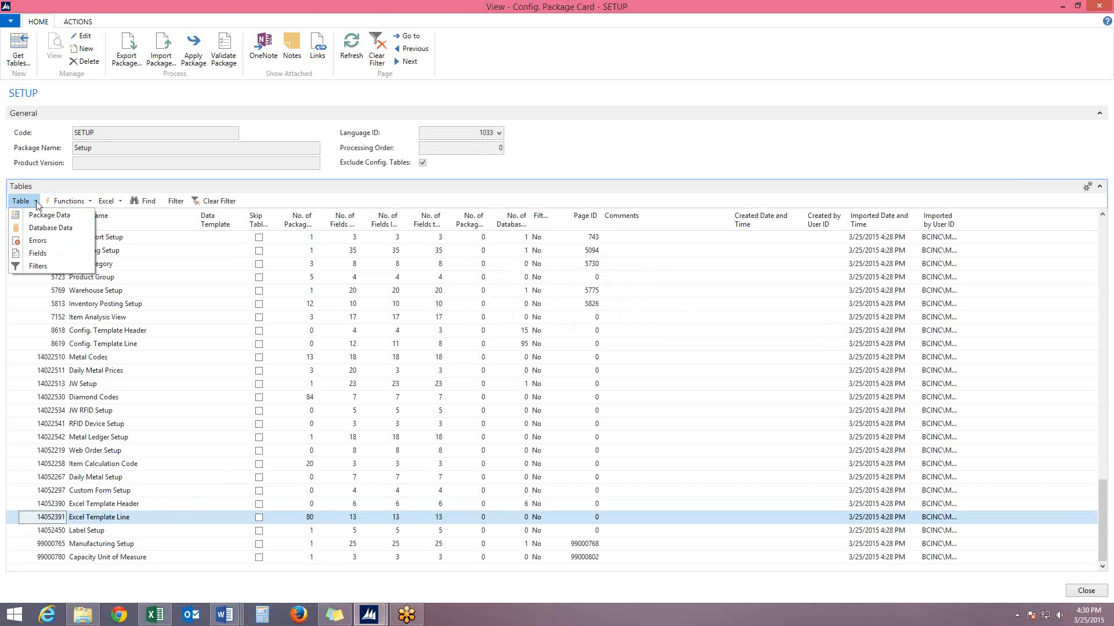
{"action": "left_click", "coordinate": [44, 256]}
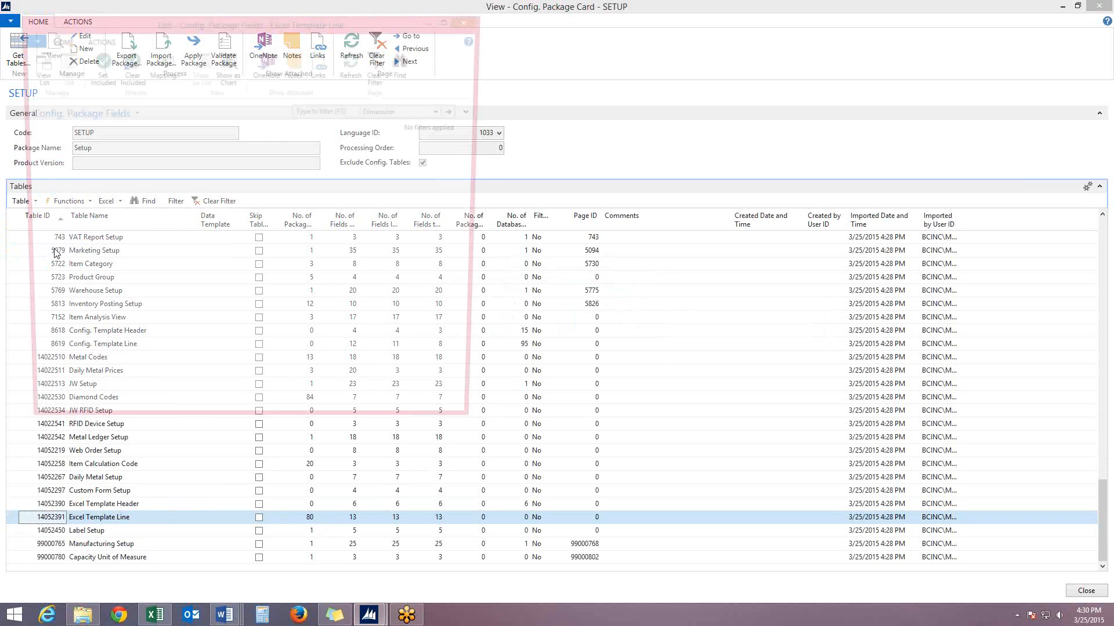
{"action": "left_click", "coordinate": [137, 192]}
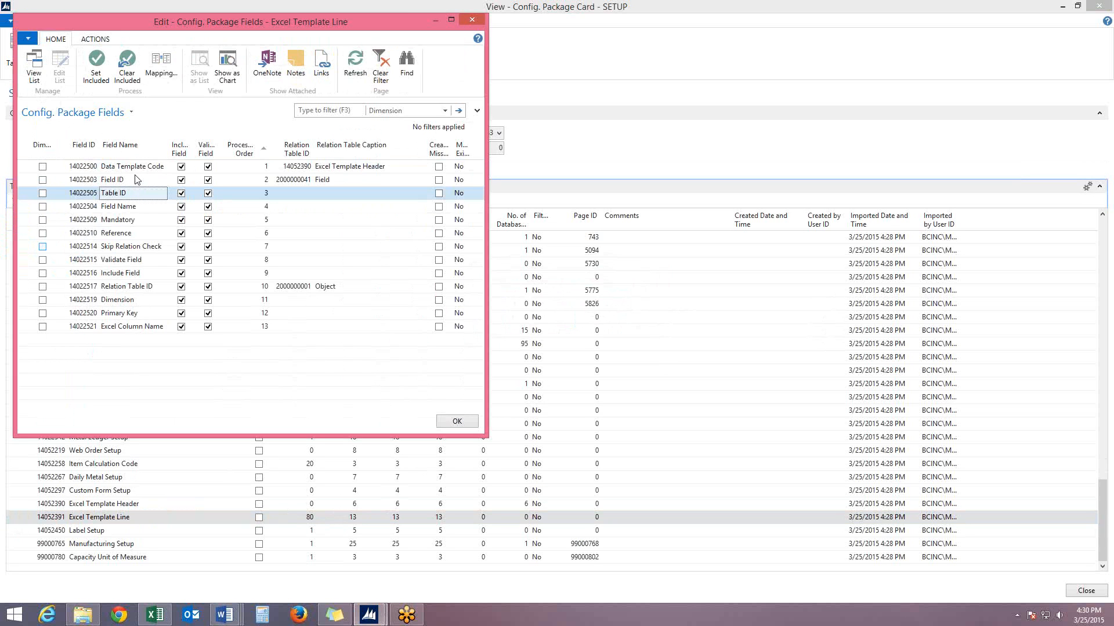
{"action": "left_click", "coordinate": [94, 40]}
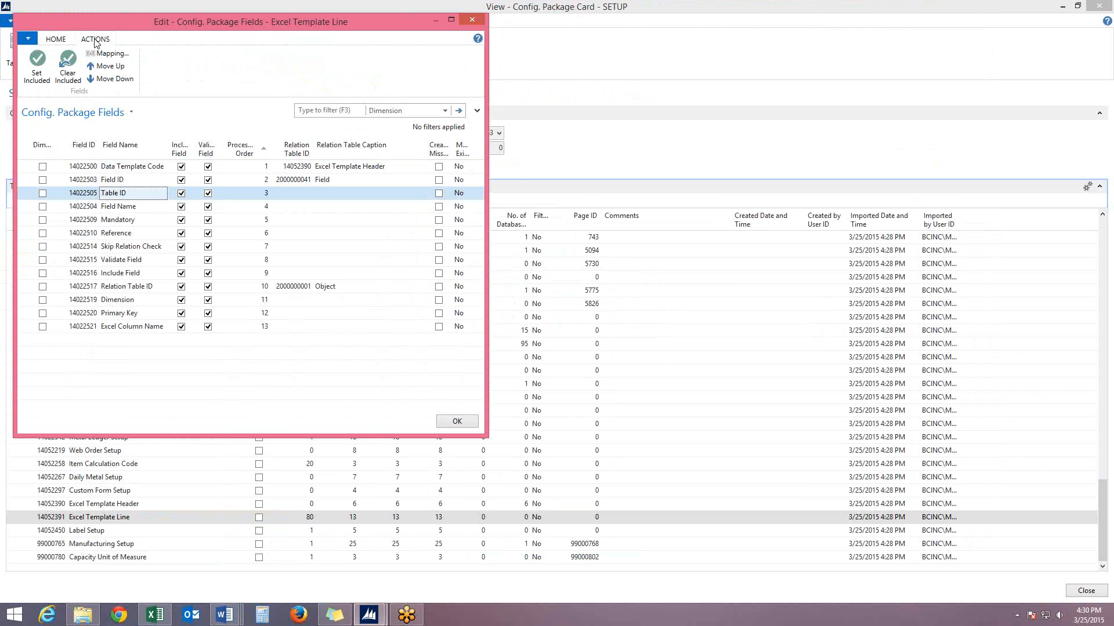
{"action": "left_click", "coordinate": [99, 67]}
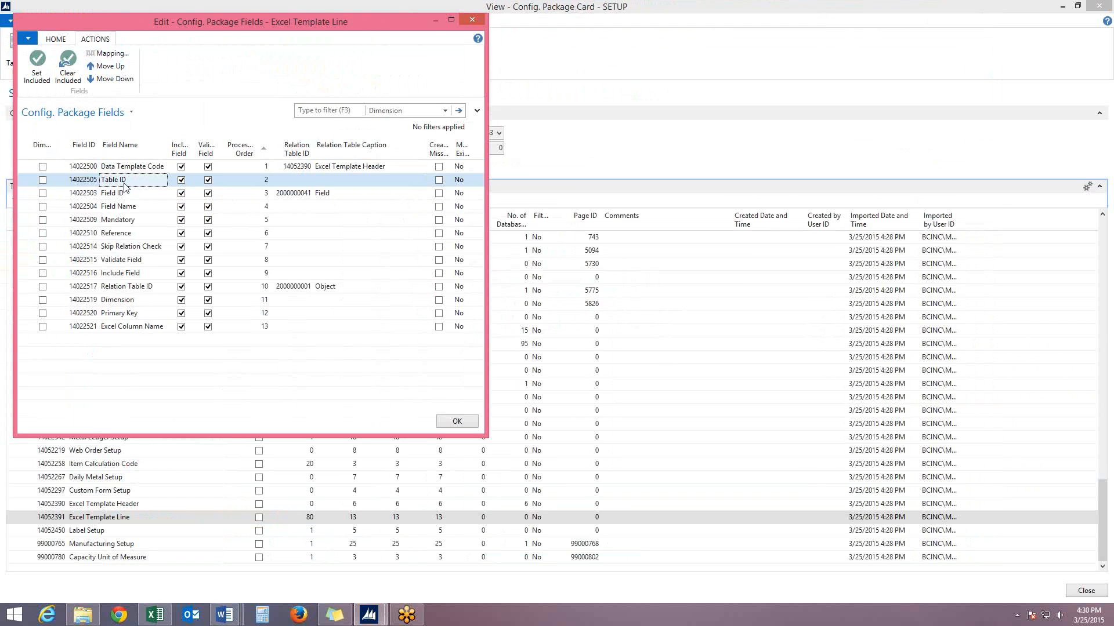
{"action": "left_click", "coordinate": [457, 421]}
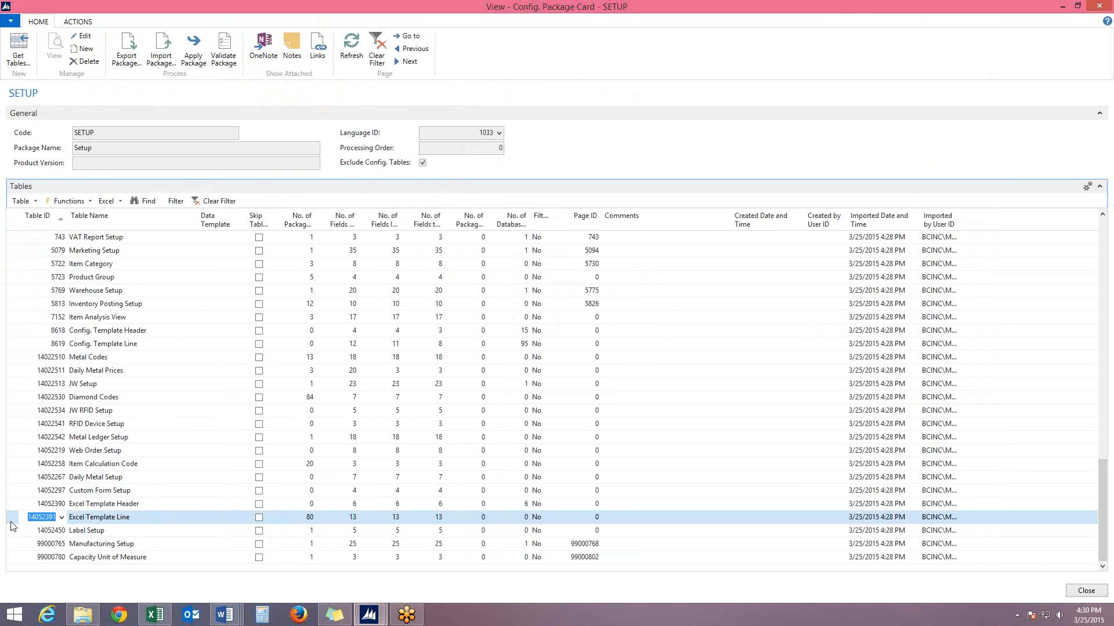
Apply the package data for only the Excel Template Line table
{"action": "left_click", "coordinate": [59, 203]}
{"action": "left_click", "coordinate": [75, 239]}
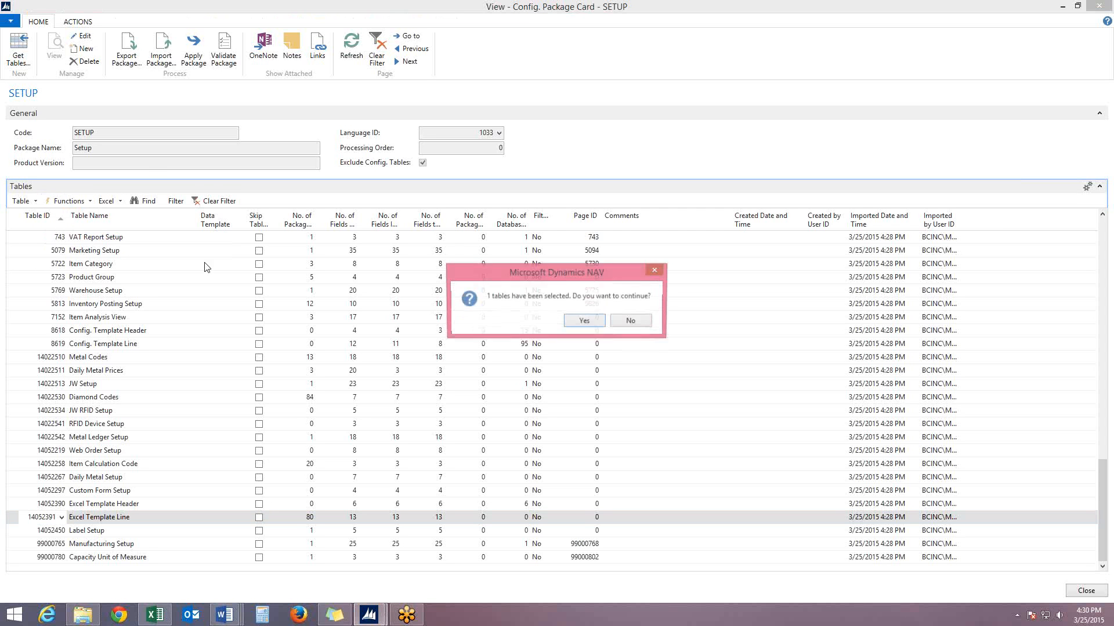
{"action": "left_click", "coordinate": [584, 322]}
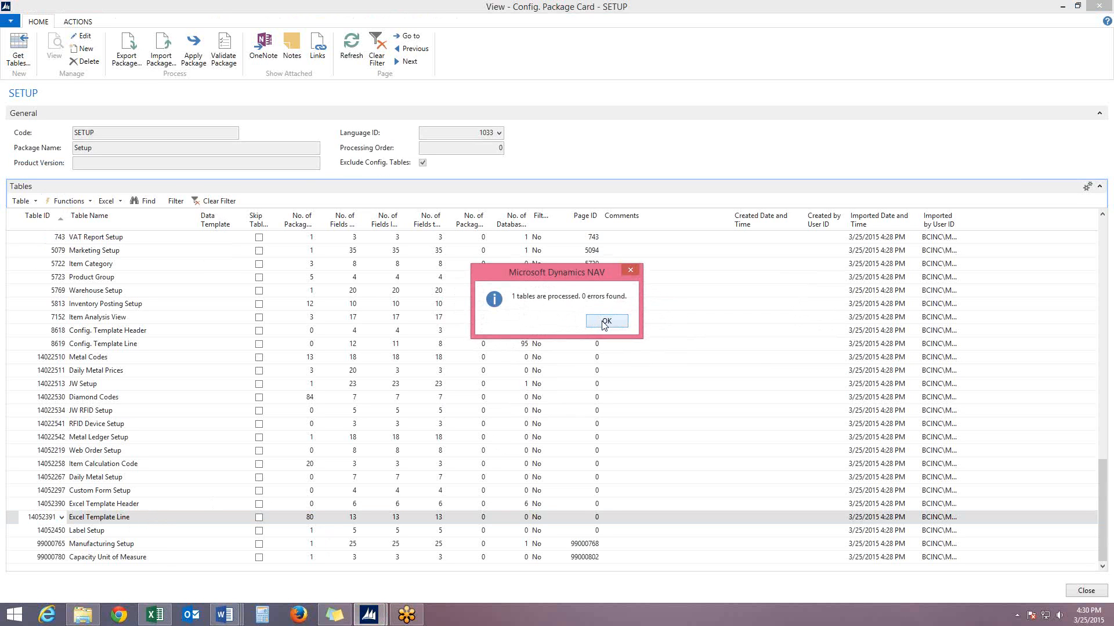
{"action": "left_click", "coordinate": [605, 322]}
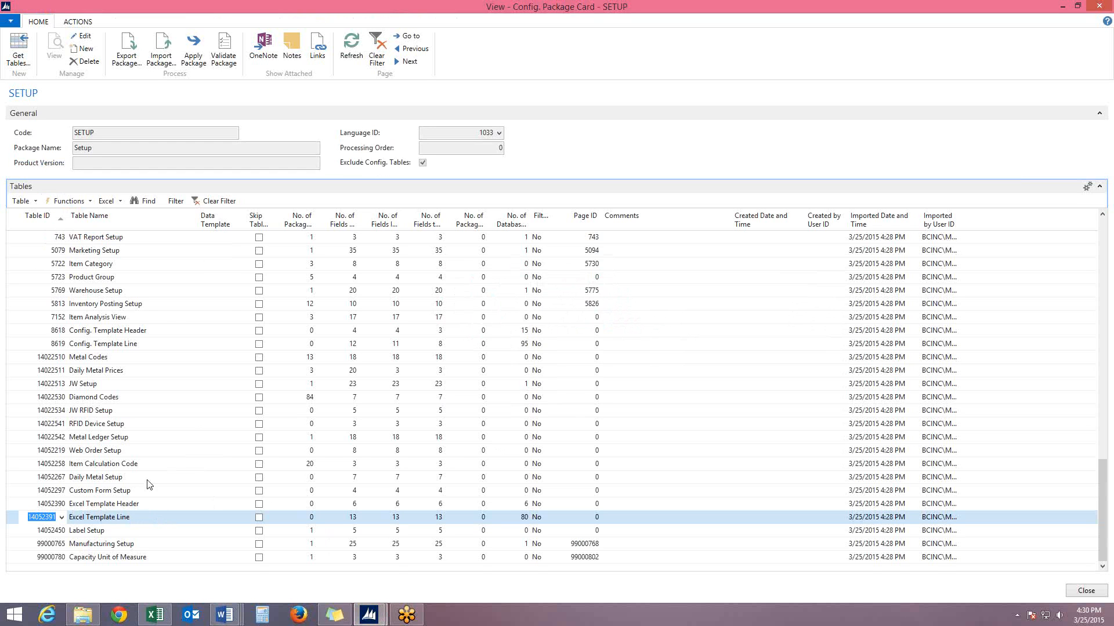
Apply the data from the entire SETUP package, starting from the package card, and confirm the application
{"action": "scroll", "coordinate": [150, 326], "scroll_direction": "up", "scroll_amount": 15}
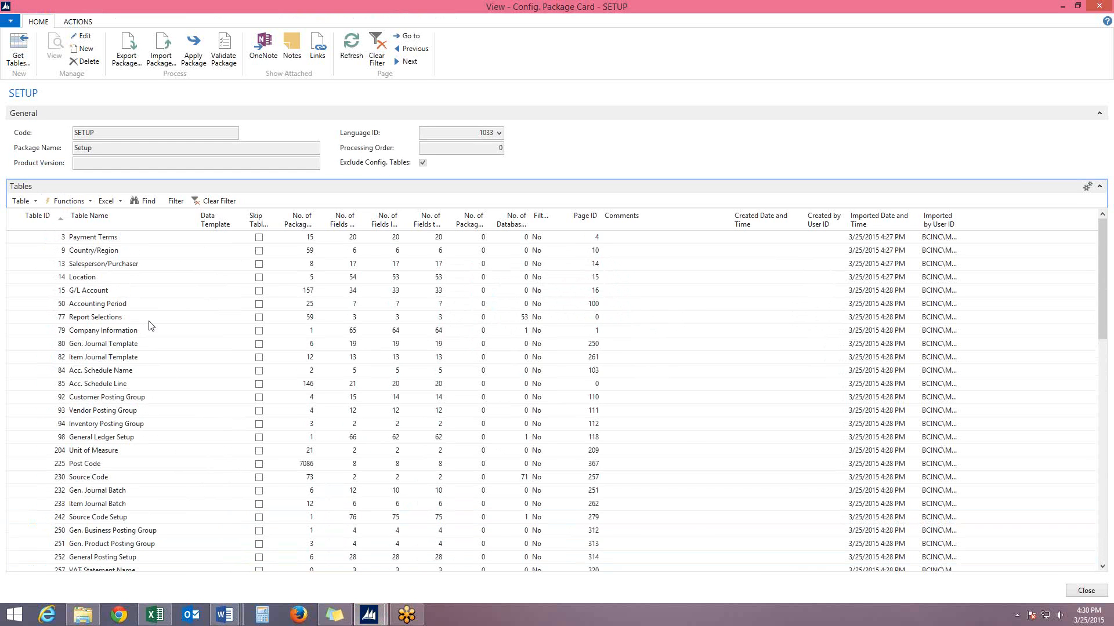
{"action": "left_click", "coordinate": [33, 236]}
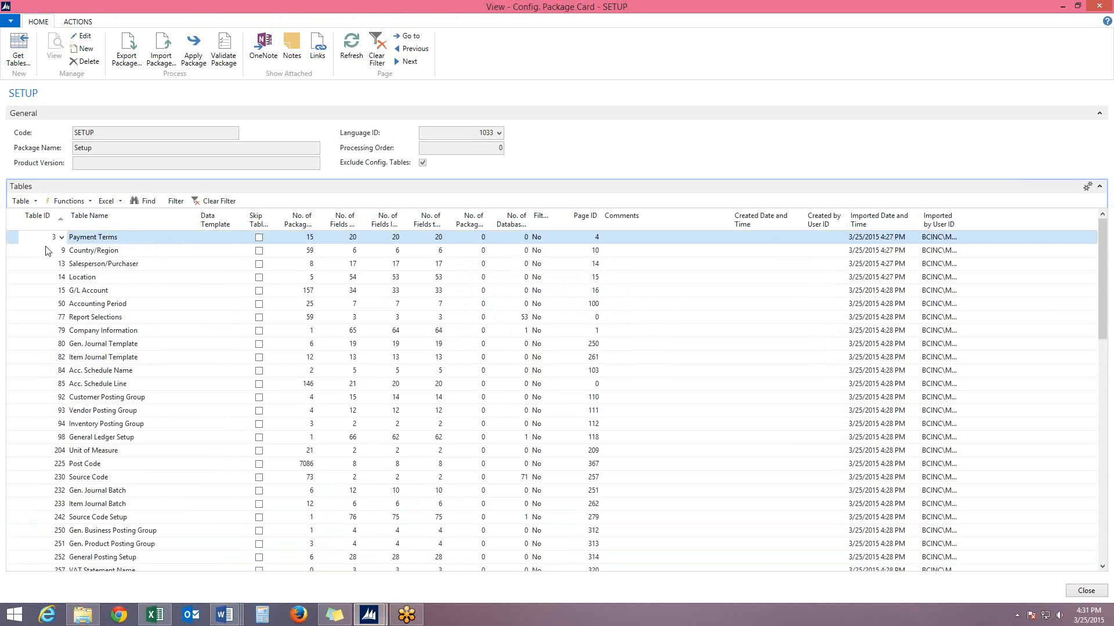
{"action": "left_click", "coordinate": [37, 250]}
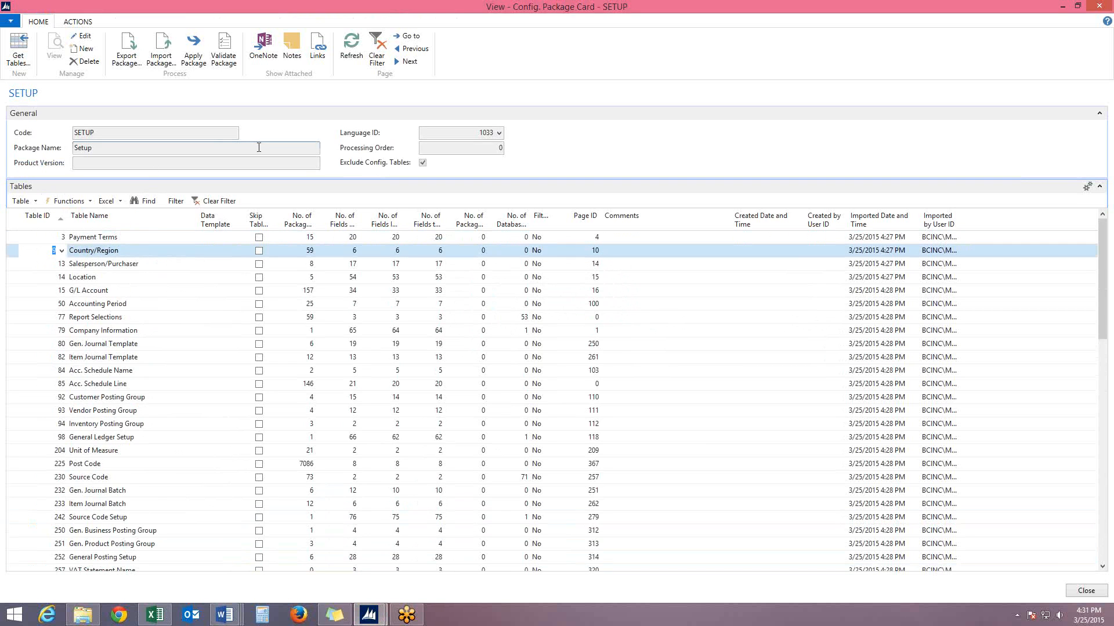
{"action": "left_click", "coordinate": [197, 53]}
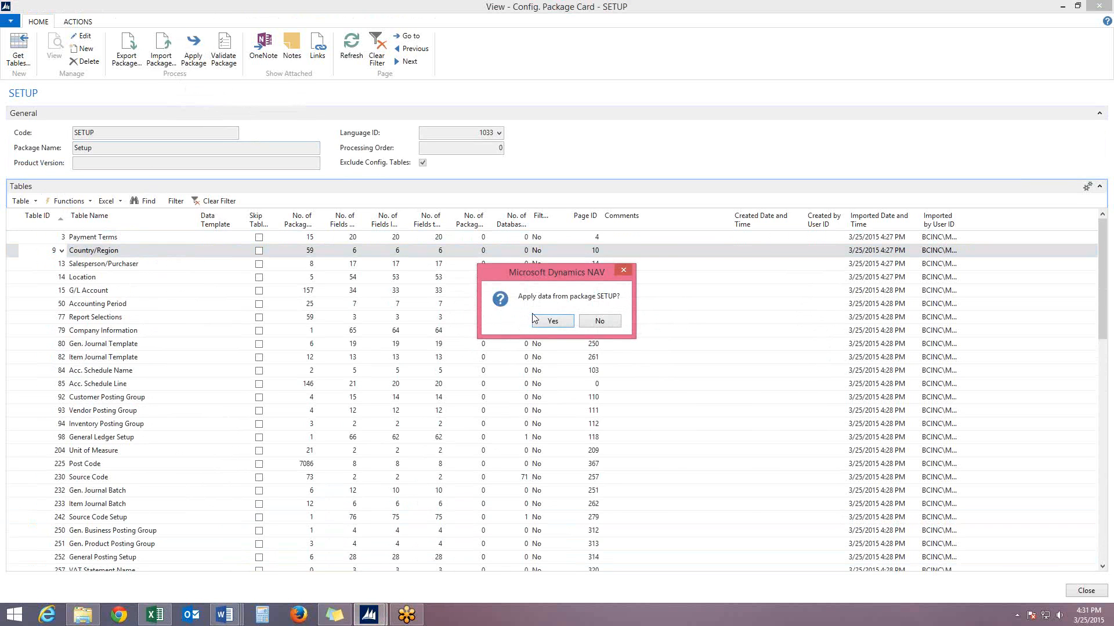
{"action": "left_click", "coordinate": [553, 321]}
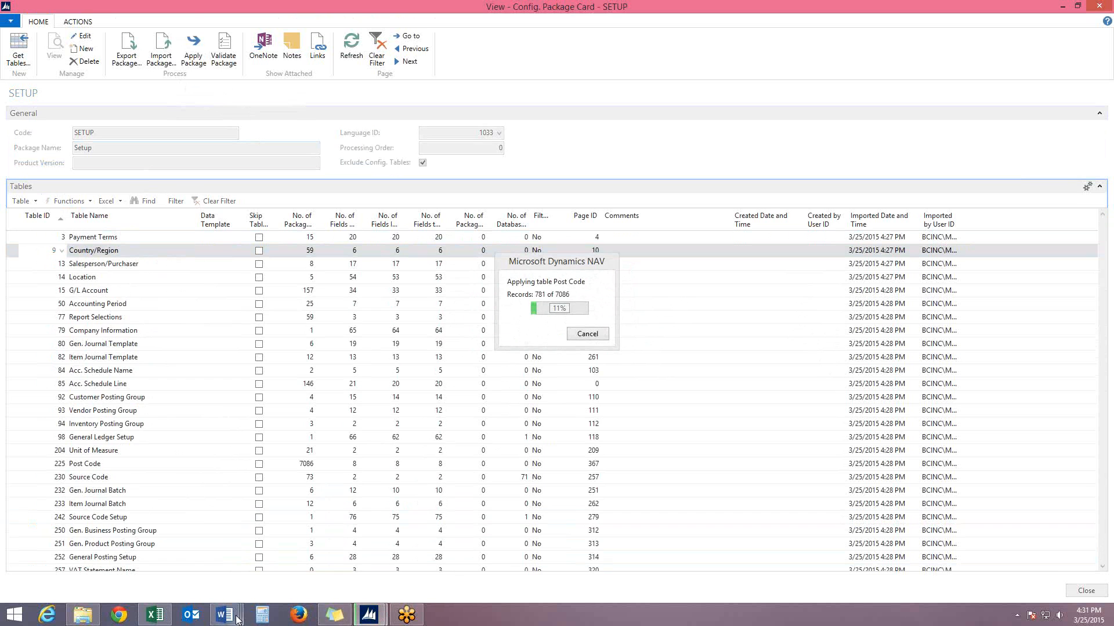
Switch to Word, review the steps in Document9 and the Company Setup Issues list, and minimise both documents
{"action": "mouse_move", "coordinate": [238, 619]}
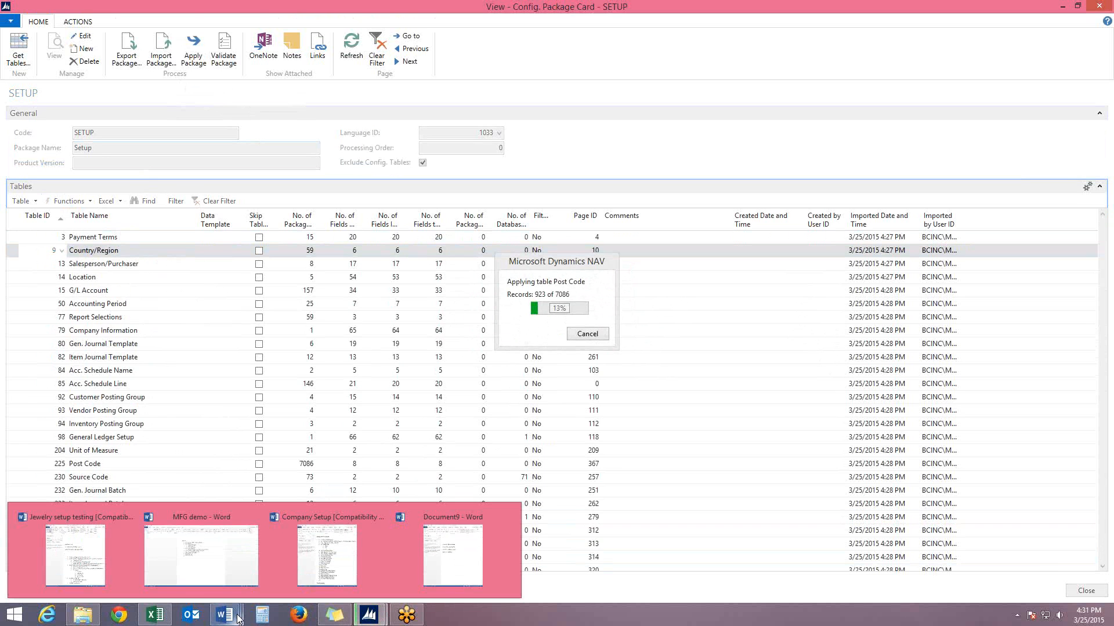
{"action": "left_click", "coordinate": [459, 559]}
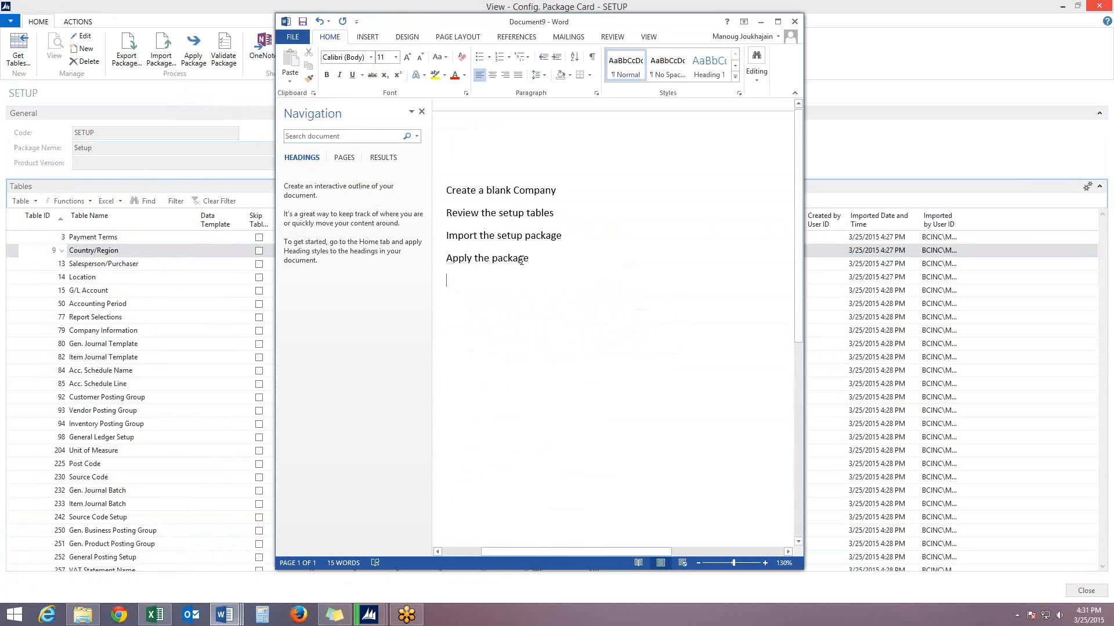
{"action": "left_click", "coordinate": [225, 614]}
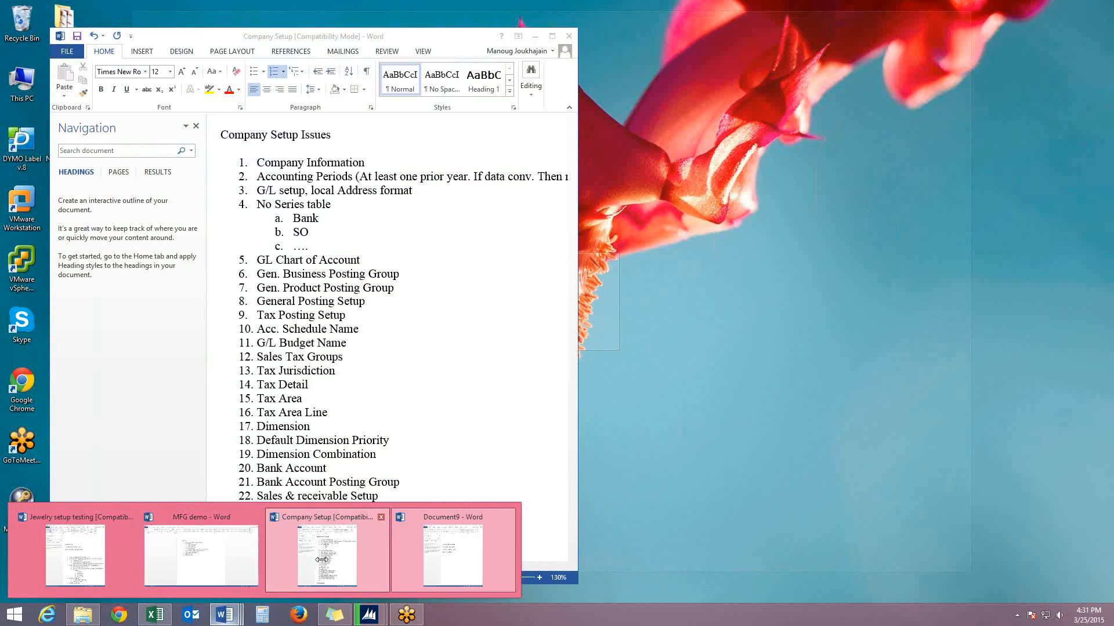
{"action": "left_click", "coordinate": [322, 560]}
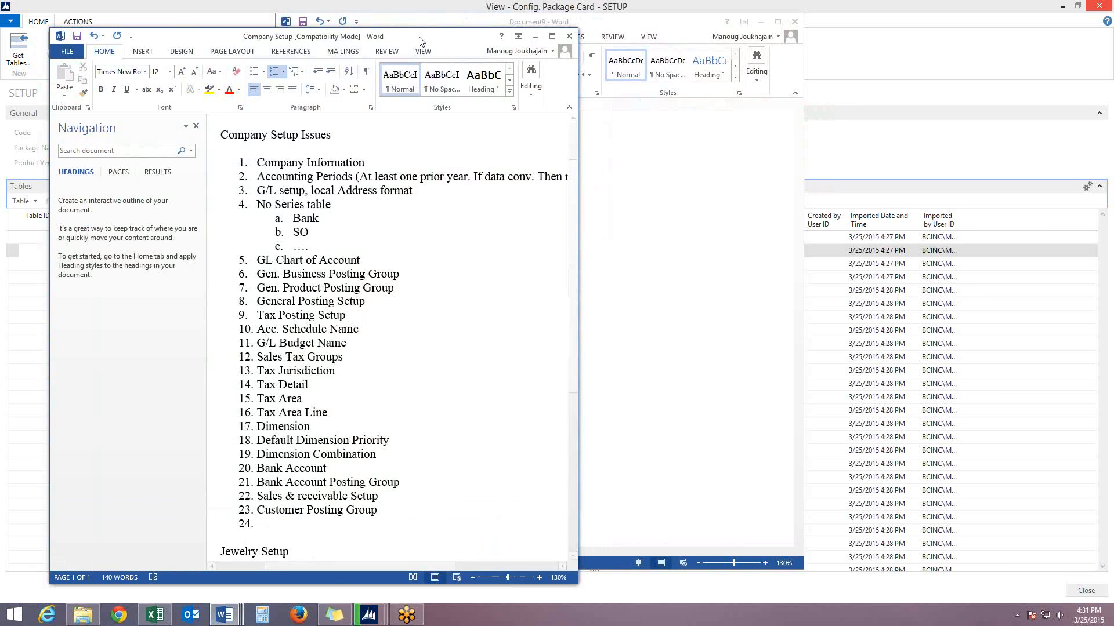
{"action": "left_click_drag", "start_coordinate": [520, 38], "coordinate": [656, 35]}
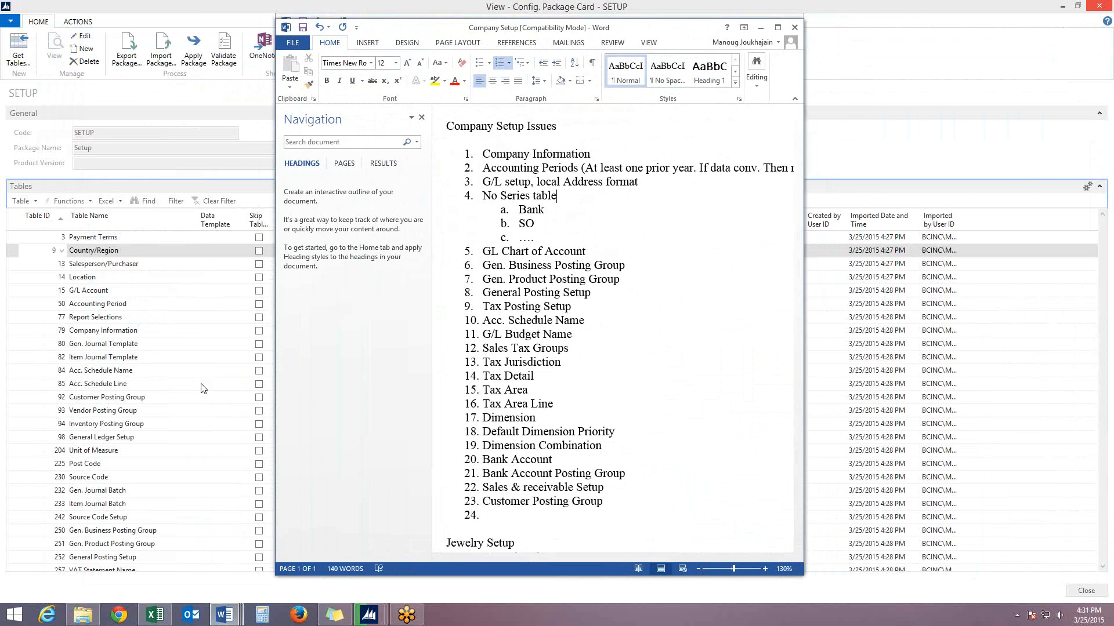
{"action": "left_click", "coordinate": [761, 28]}
{"action": "left_click", "coordinate": [761, 21]}
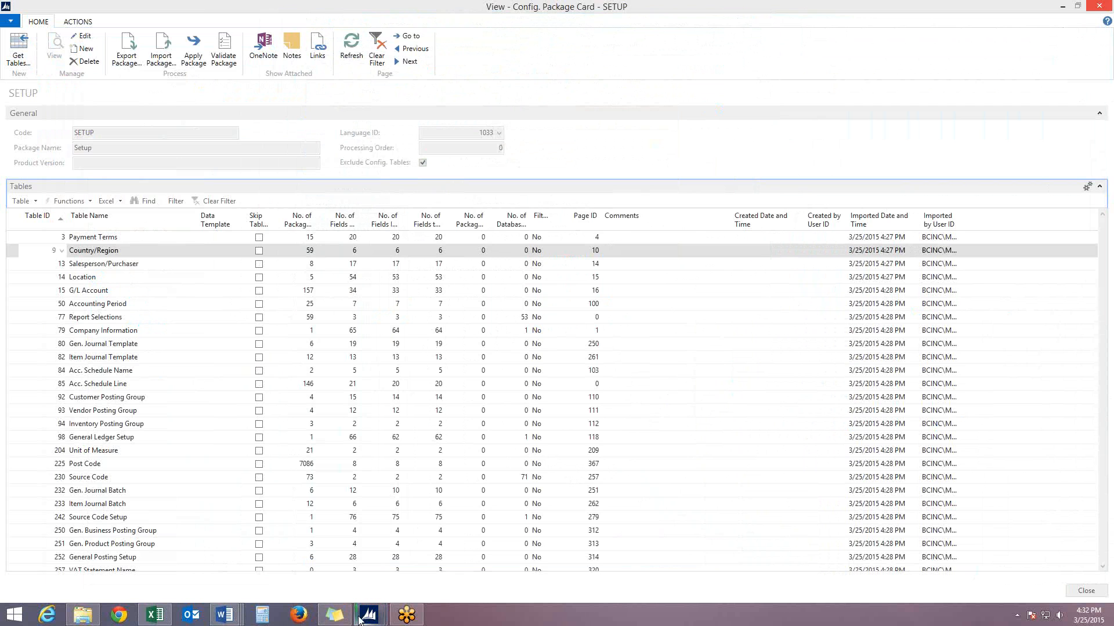
Switch to the Configuration Packages window in Dynamics NAV and acknowledge the messages from applying the SETUP package
{"action": "mouse_move", "coordinate": [370, 617]}
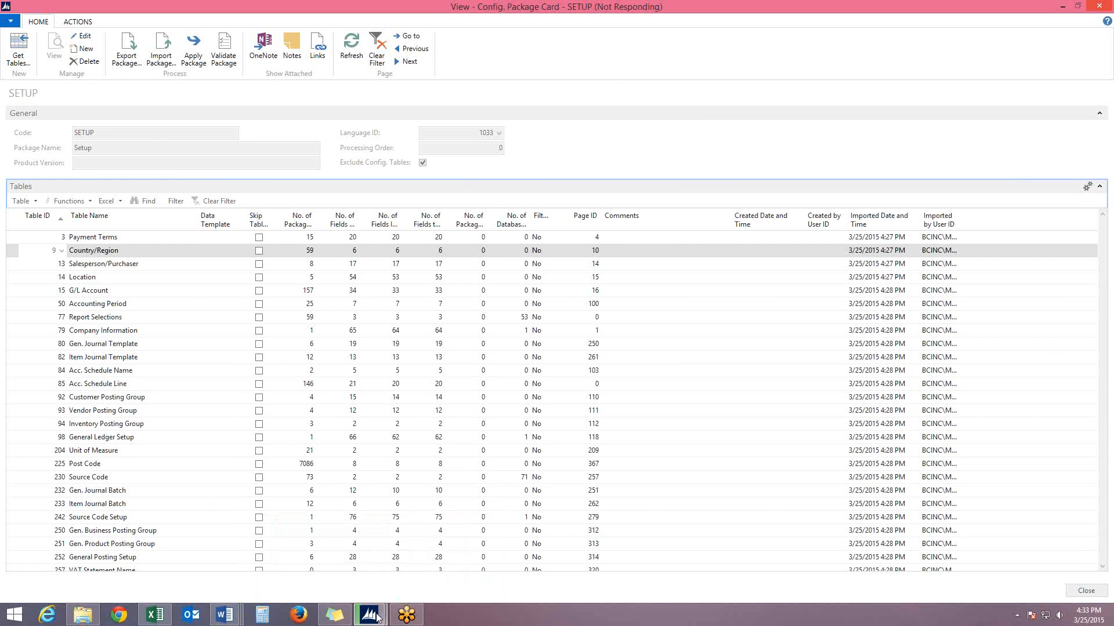
{"action": "mouse_move", "coordinate": [369, 614]}
{"action": "left_click", "coordinate": [340, 573]}
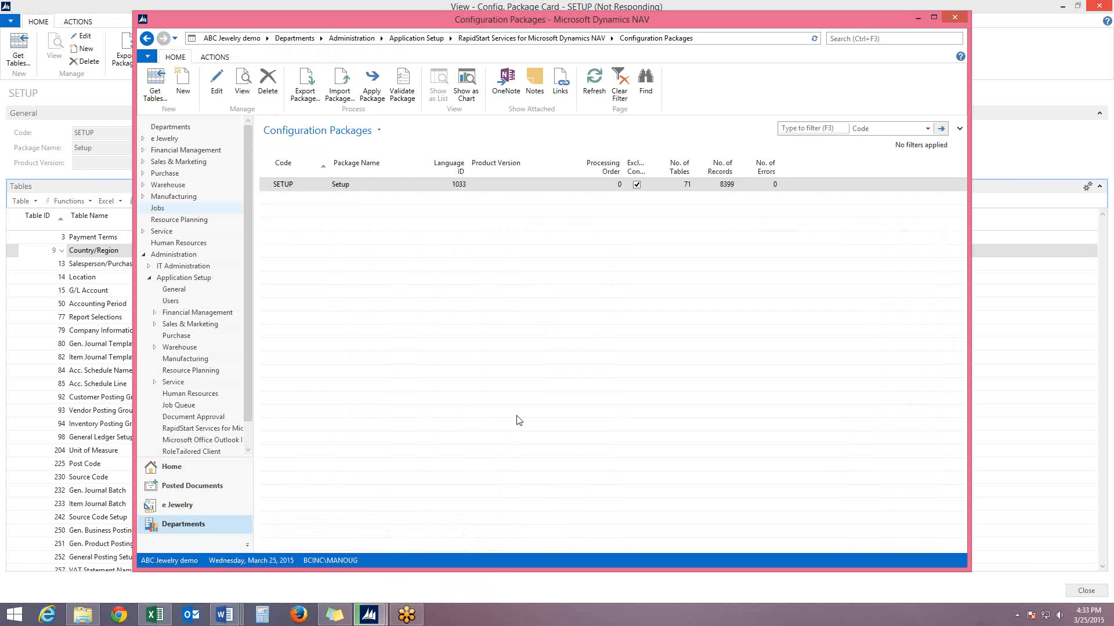
{"action": "left_click", "coordinate": [425, 567]}
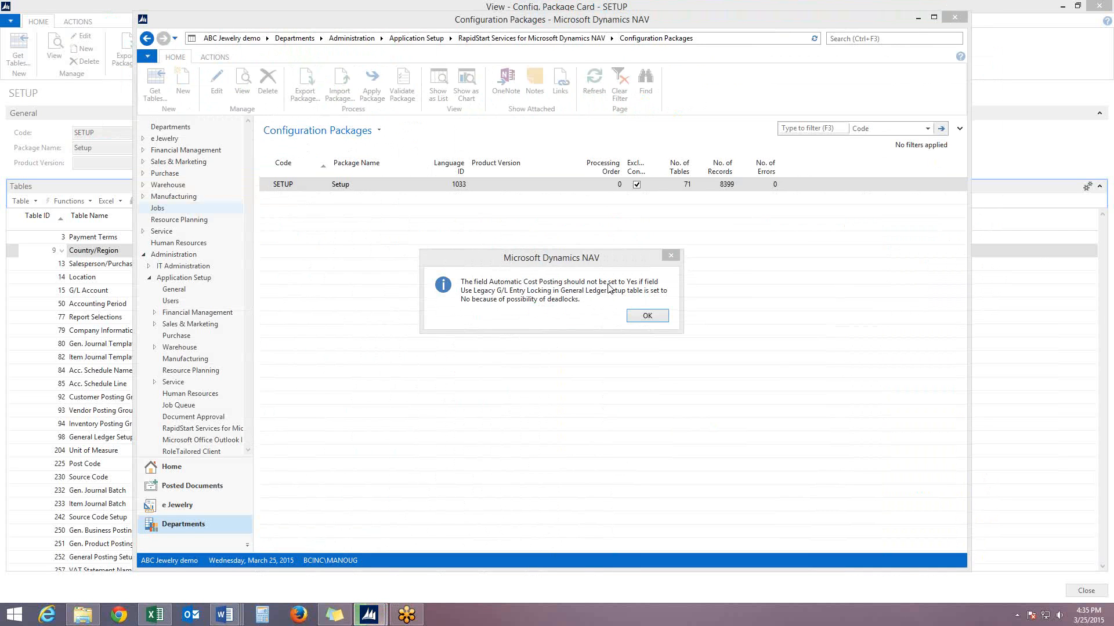
{"action": "left_click", "coordinate": [648, 317]}
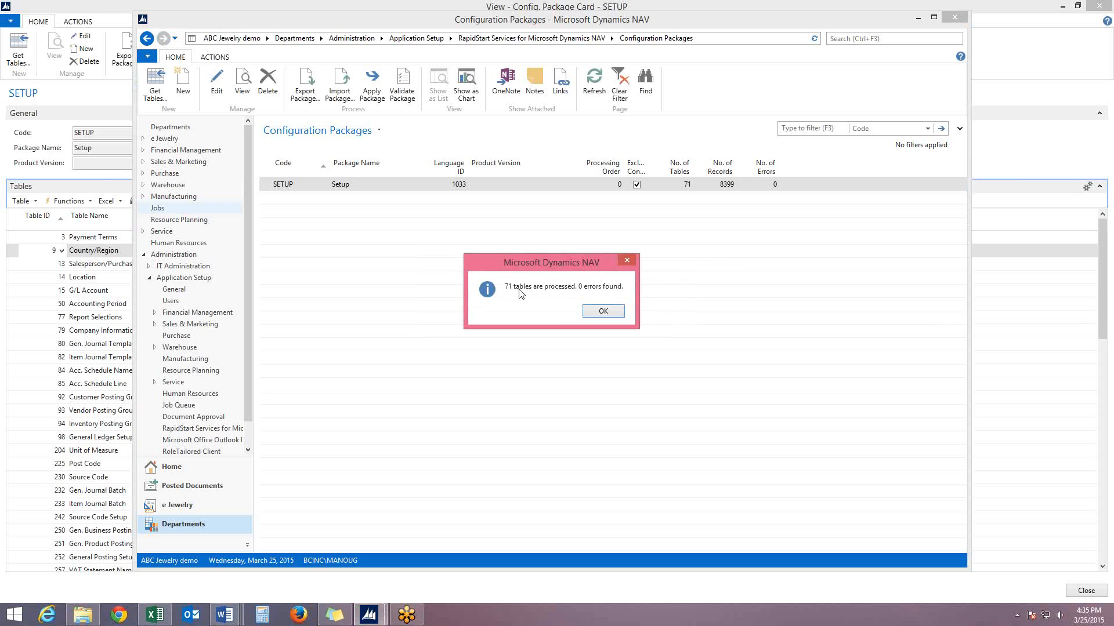
{"action": "left_click", "coordinate": [601, 309]}
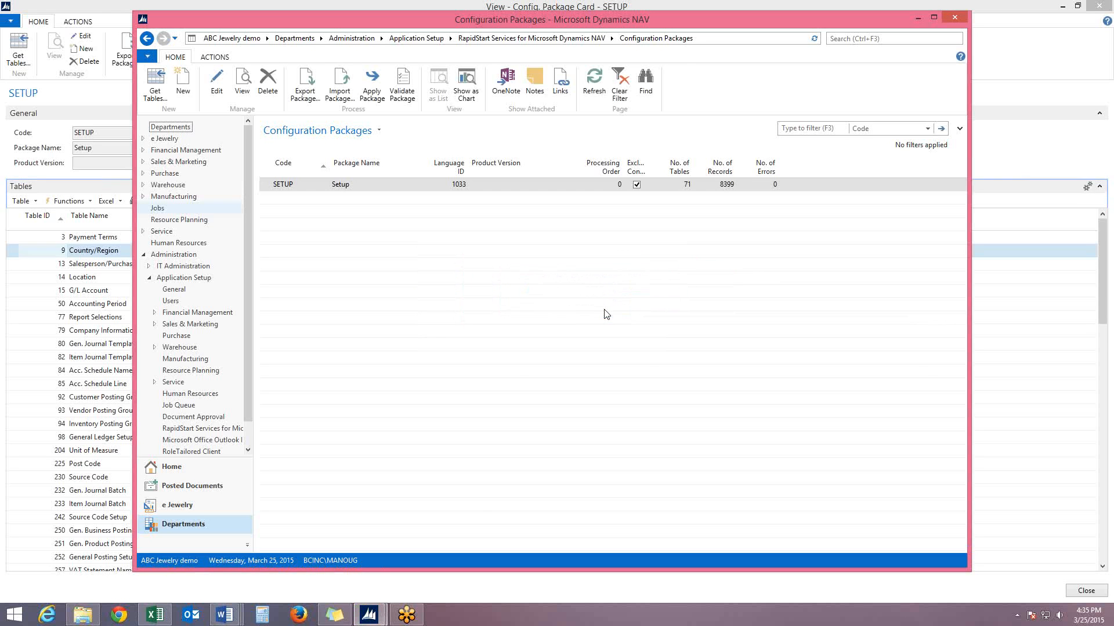
Open the Departments overview of ABC Jewelry demo and close the SETUP package card
{"action": "left_click", "coordinate": [374, 614]}
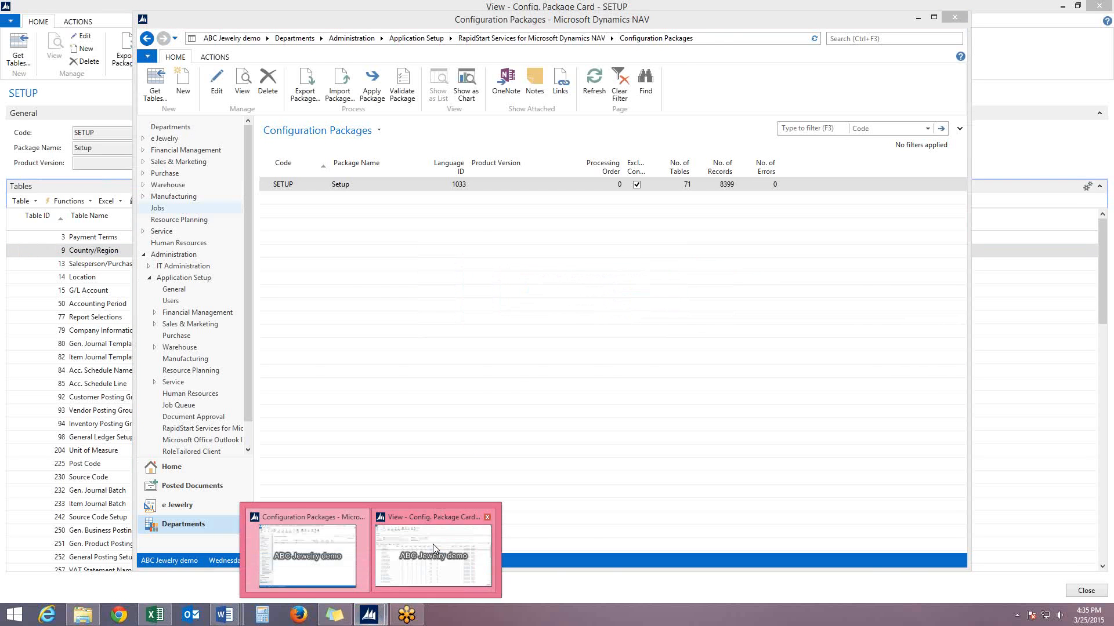
{"action": "left_click", "coordinate": [349, 550]}
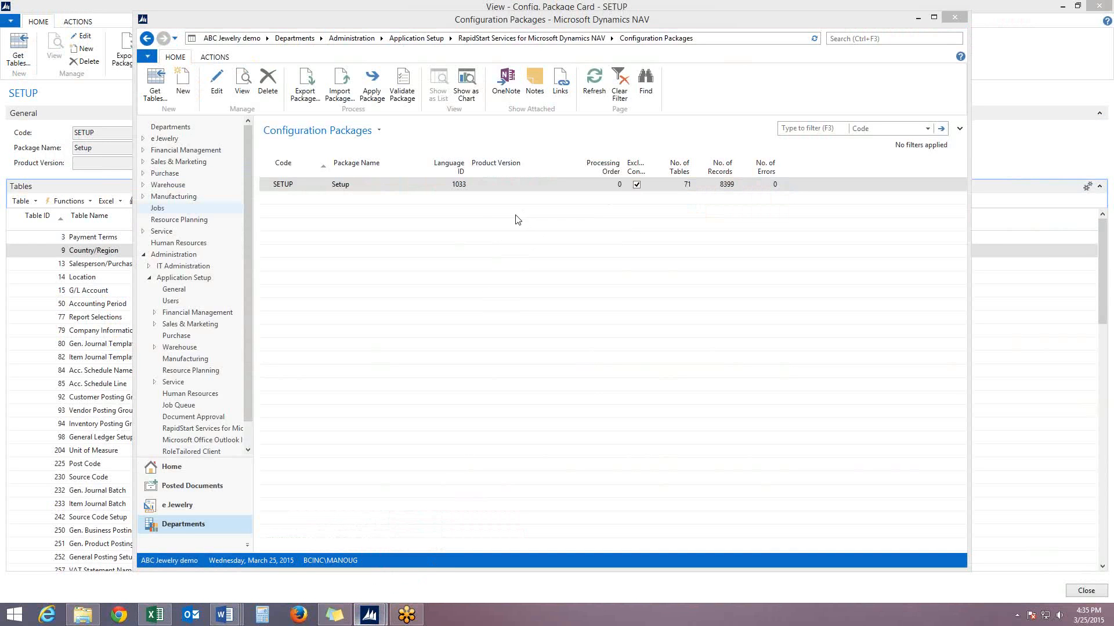
{"action": "left_click", "coordinate": [173, 127]}
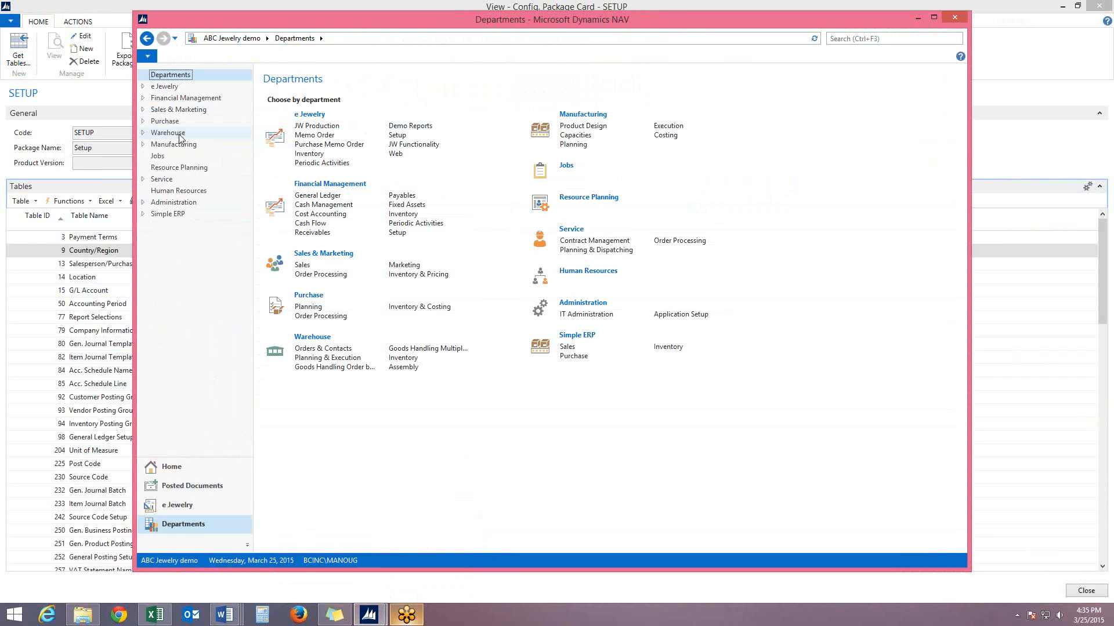
{"action": "left_click", "coordinate": [84, 94]}
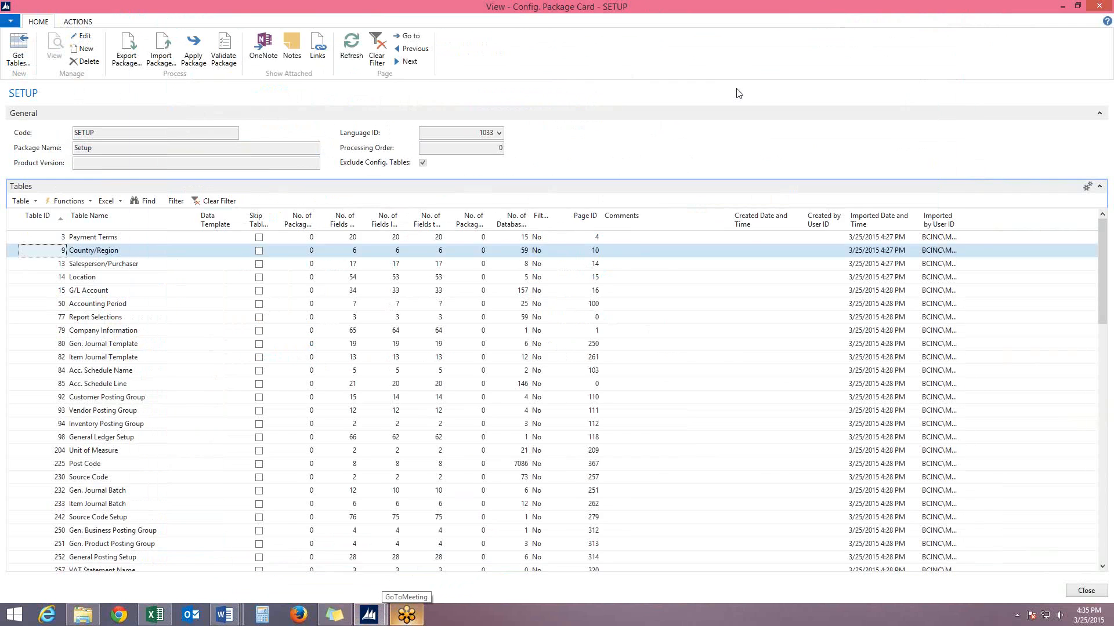
{"action": "left_click", "coordinate": [1098, 7]}
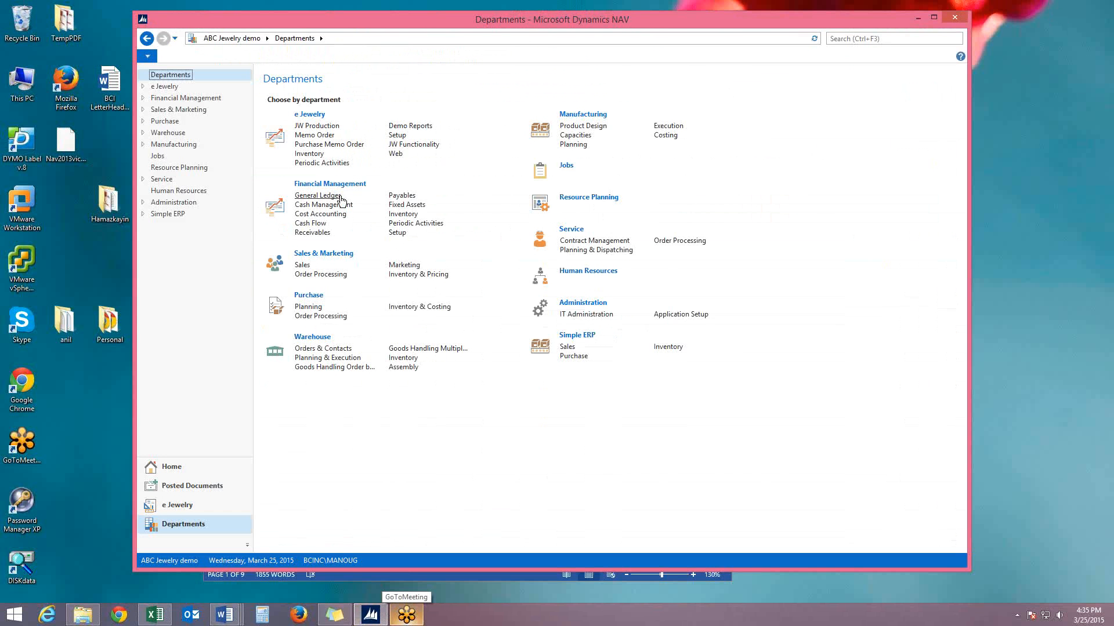
Search for General Ledger Setup, change the year of its Allow Posting To date, and close the setup
{"action": "left_click", "coordinate": [841, 38]}
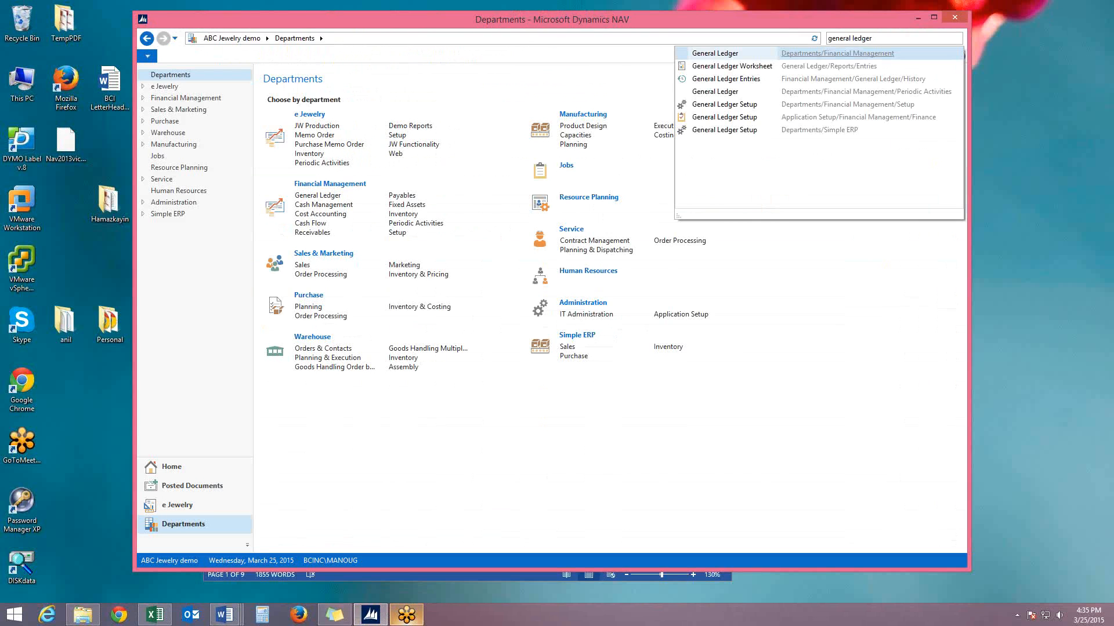
{"action": "left_click", "coordinate": [714, 109]}
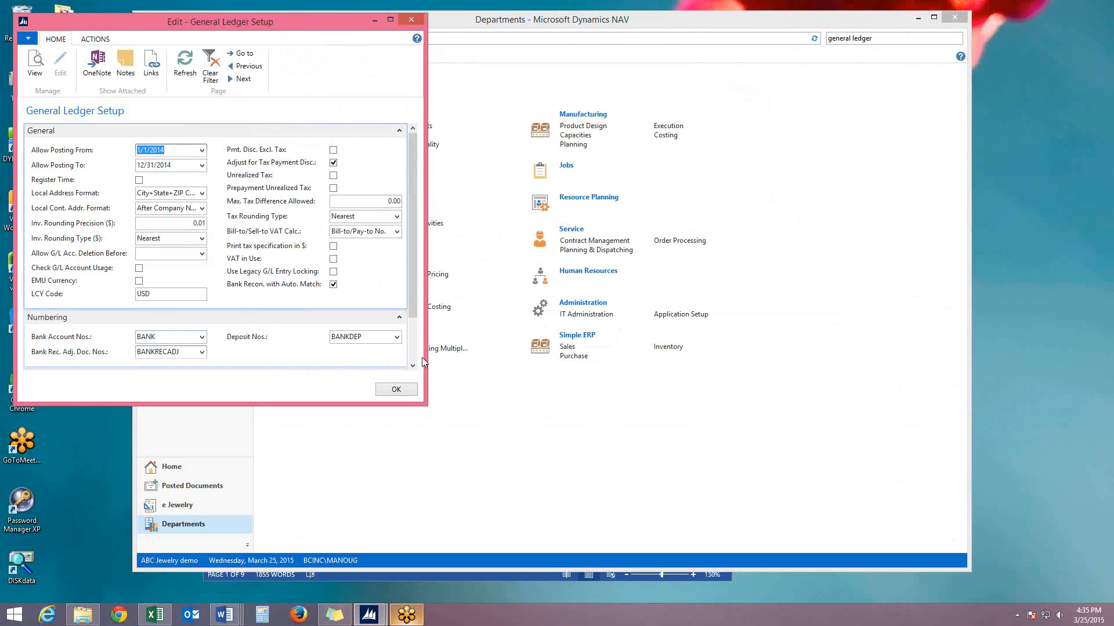
{"action": "scroll", "coordinate": [417, 307], "scroll_direction": "down", "scroll_amount": 1}
{"action": "scroll", "coordinate": [421, 319], "scroll_direction": "up", "scroll_amount": 1}
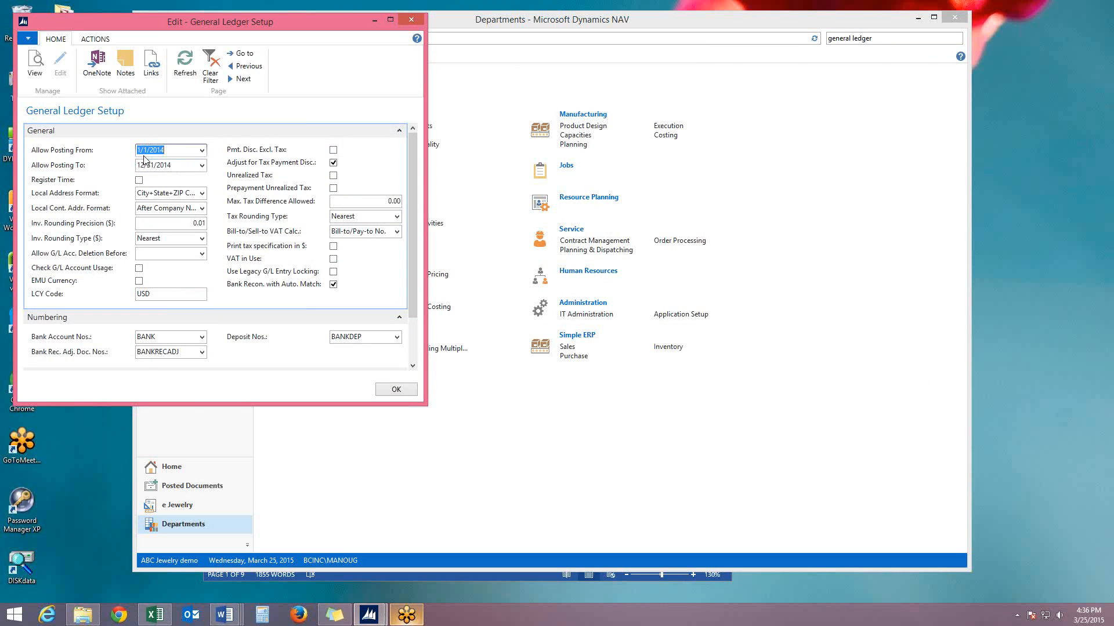
{"action": "left_click", "coordinate": [177, 165]}
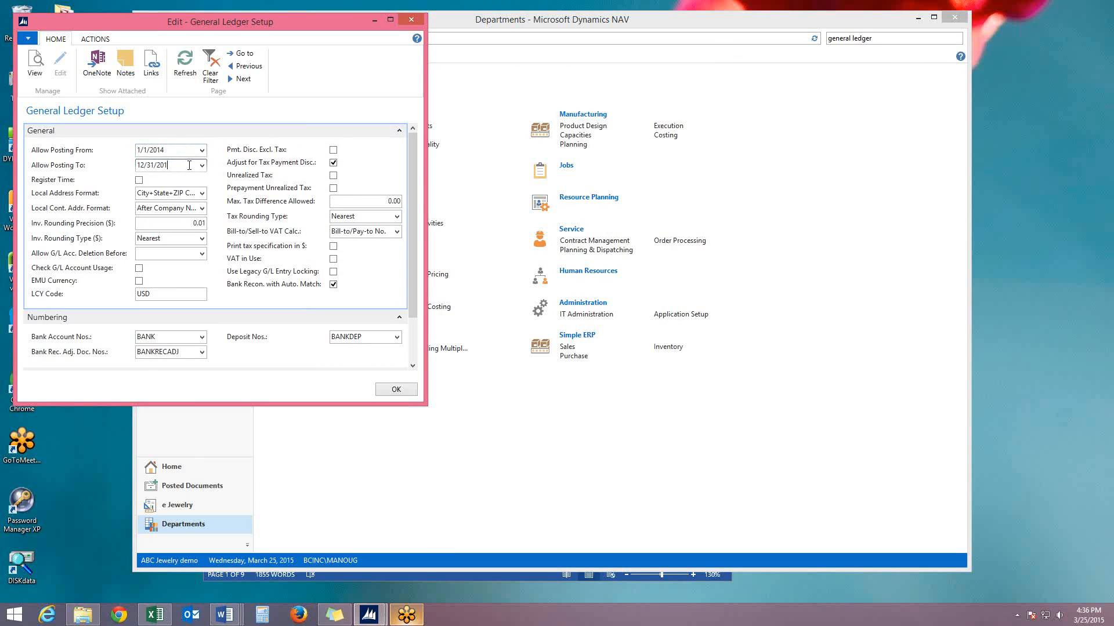
{"action": "key", "text": "Tab"}
{"action": "left_click", "coordinate": [396, 389]}
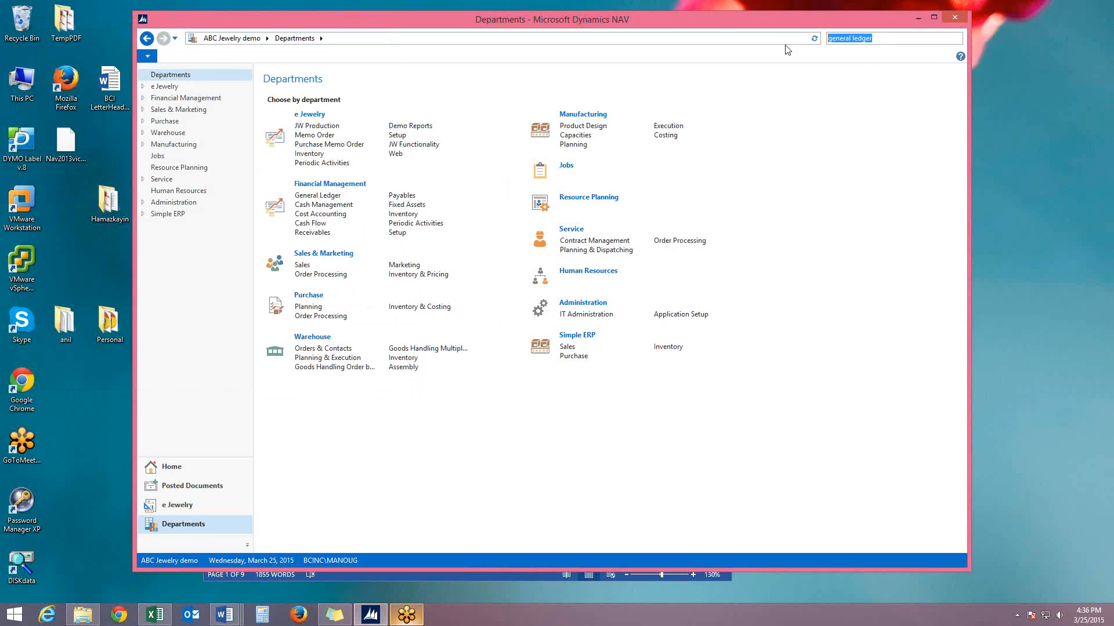
Find the No. Series setup, enlarge its window, look through the number series down to the sales return codes, and close it
{"action": "type", "text": "no. ser"}
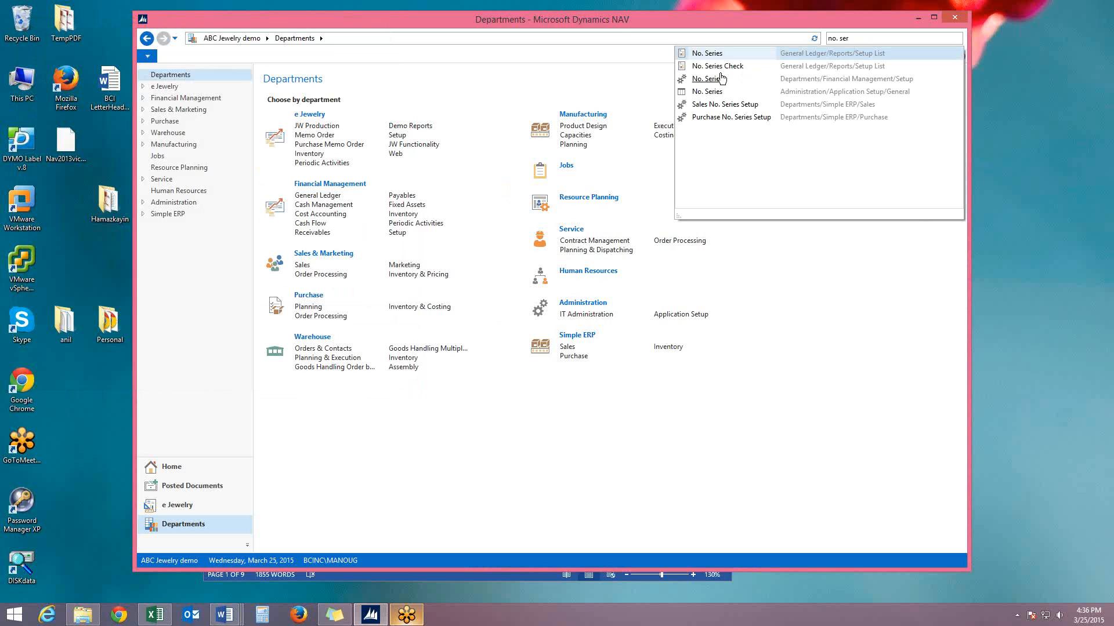
{"action": "left_click", "coordinate": [711, 83]}
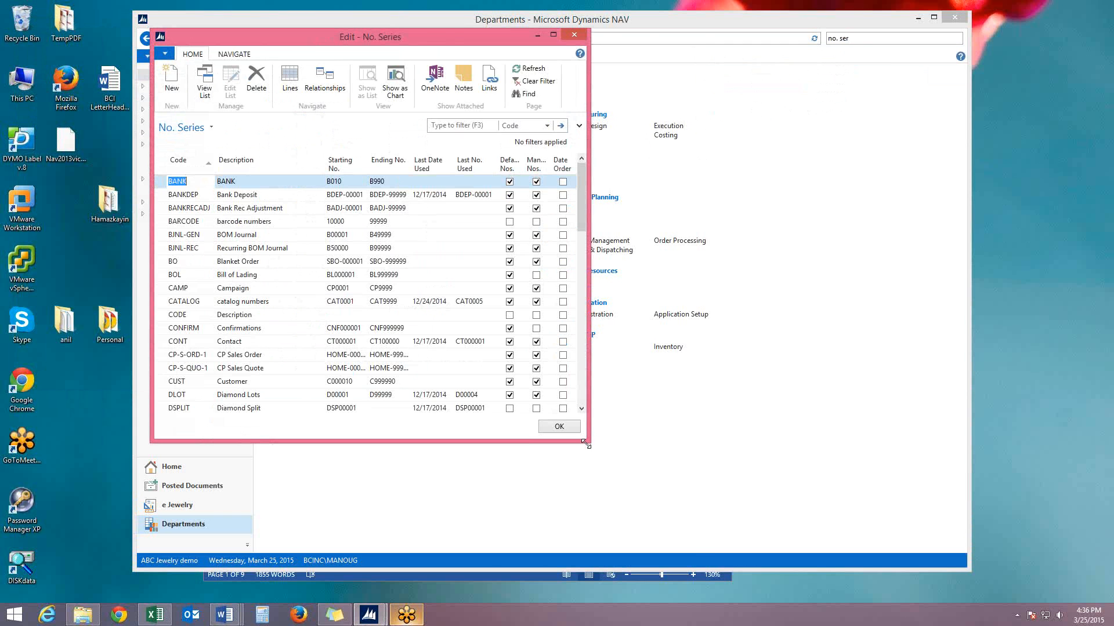
{"action": "left_click_drag", "start_coordinate": [586, 444], "coordinate": [700, 551]}
{"action": "scroll", "coordinate": [232, 366], "scroll_direction": "down", "scroll_amount": 6}
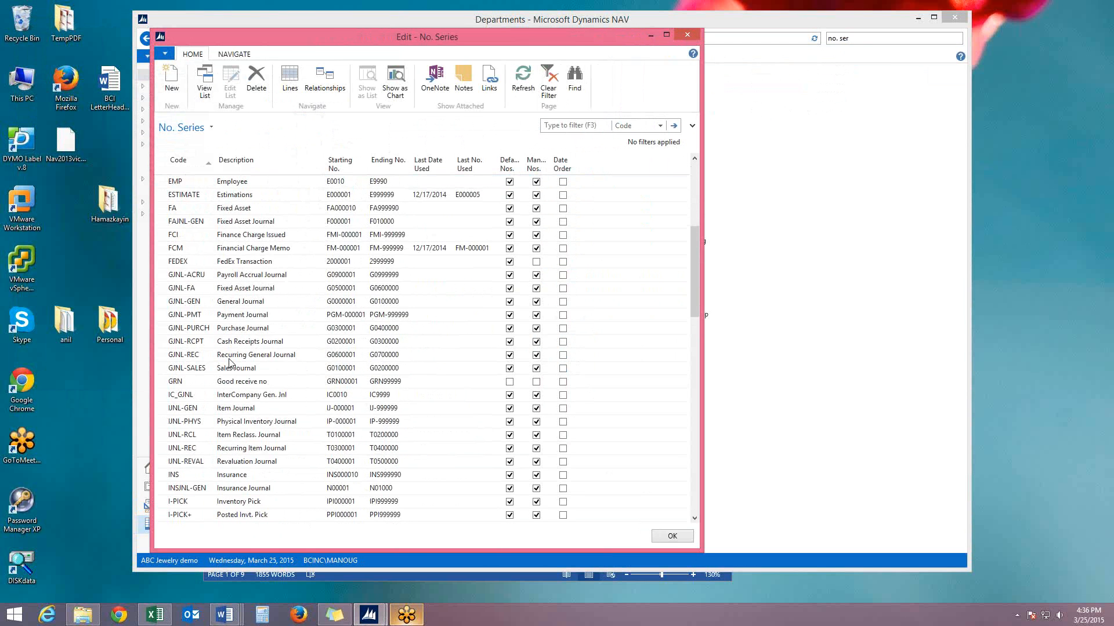
{"action": "scroll", "coordinate": [230, 364], "scroll_direction": "down", "scroll_amount": 10}
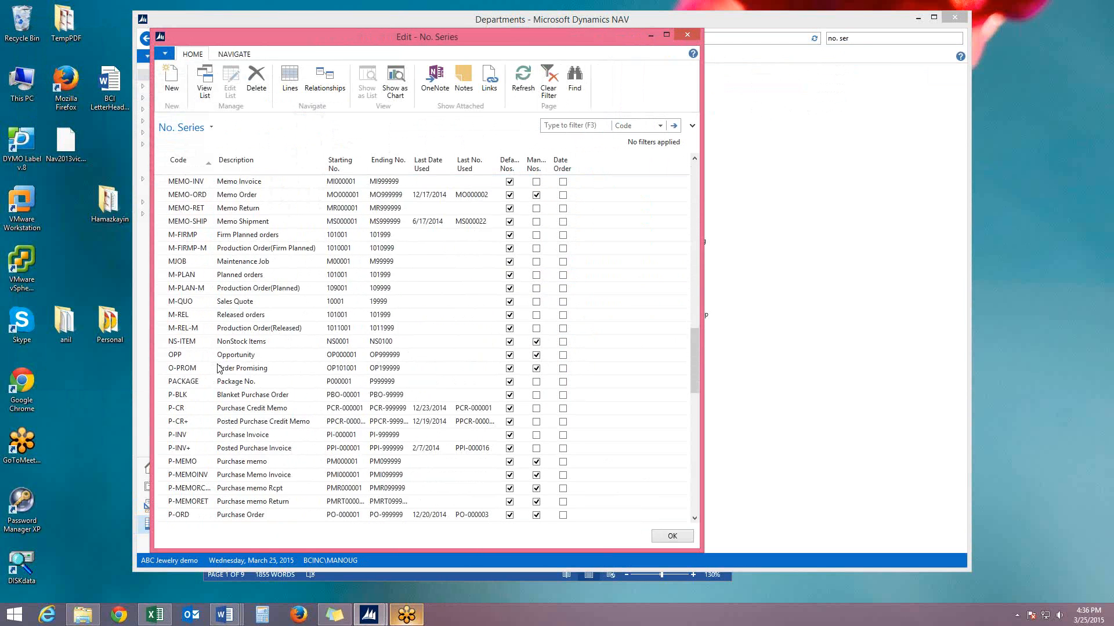
{"action": "scroll", "coordinate": [219, 368], "scroll_direction": "down", "scroll_amount": 15}
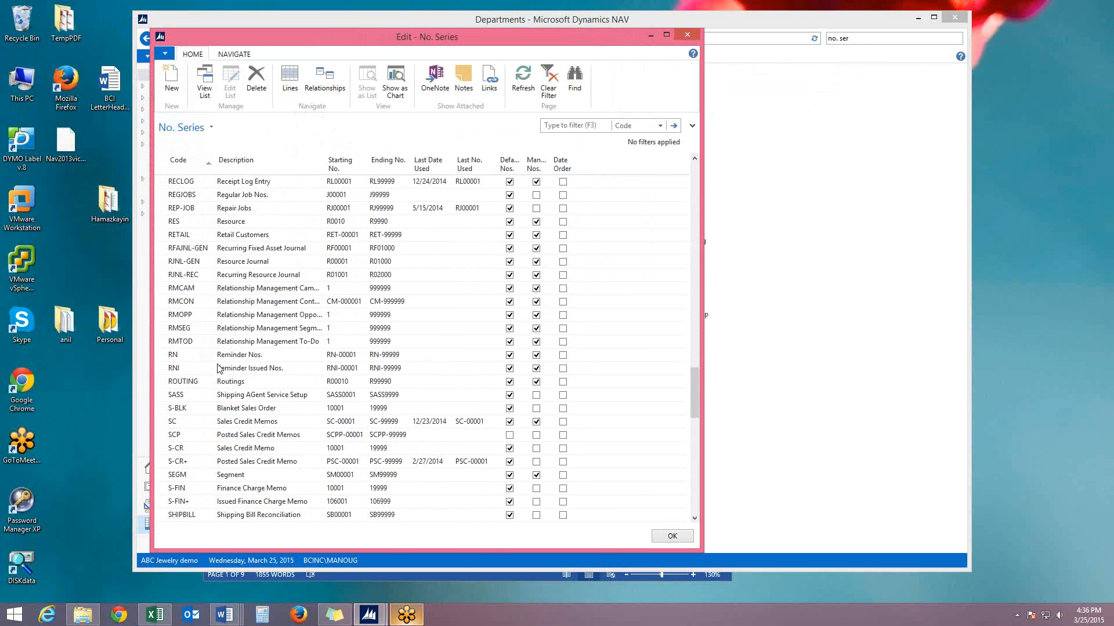
{"action": "scroll", "coordinate": [187, 433], "scroll_direction": "down", "scroll_amount": 3}
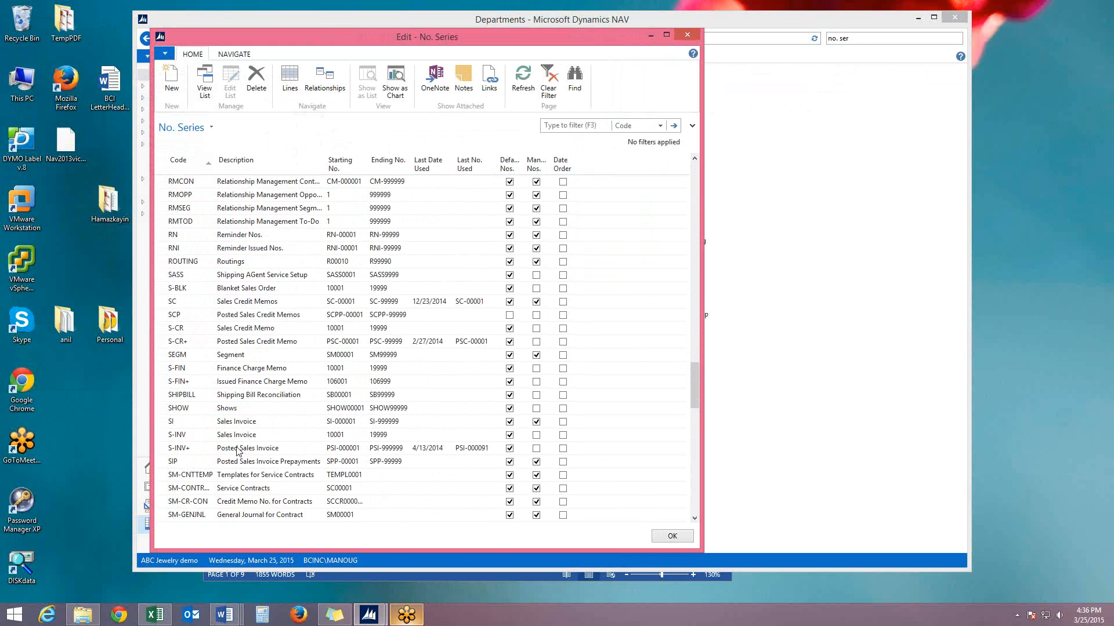
{"action": "scroll", "coordinate": [238, 452], "scroll_direction": "down", "scroll_amount": 3}
{"action": "scroll", "coordinate": [198, 383], "scroll_direction": "down", "scroll_amount": 3}
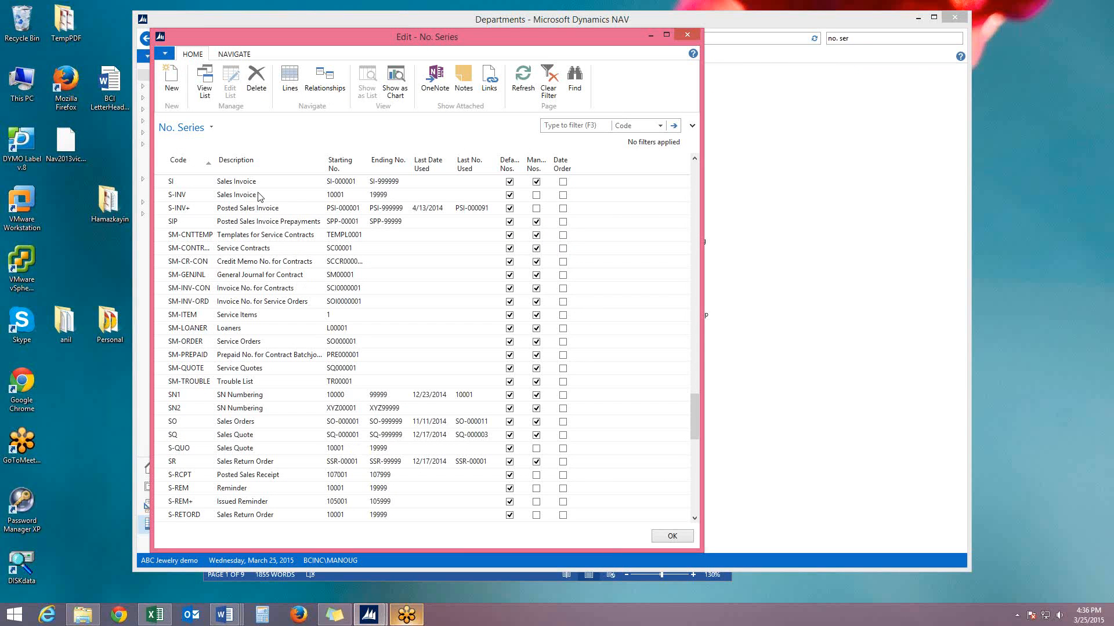
{"action": "left_click", "coordinate": [687, 36]}
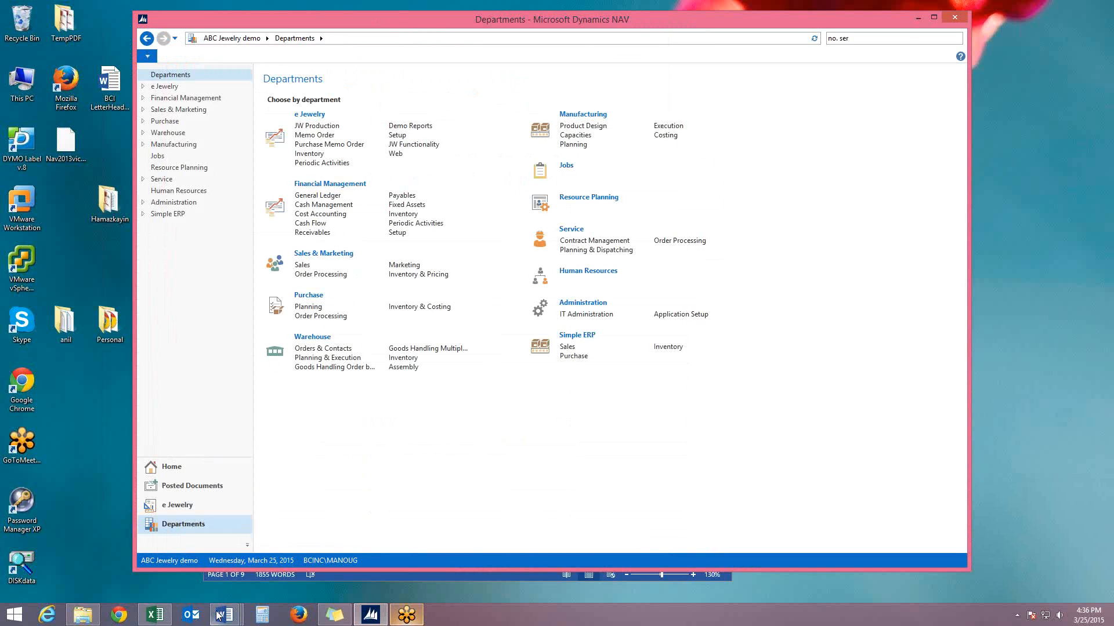
Switch to the Company Setup document in Word, review its Company Setup Issues and Jewelry Setup lists, and minimize it
{"action": "mouse_move", "coordinate": [224, 615]}
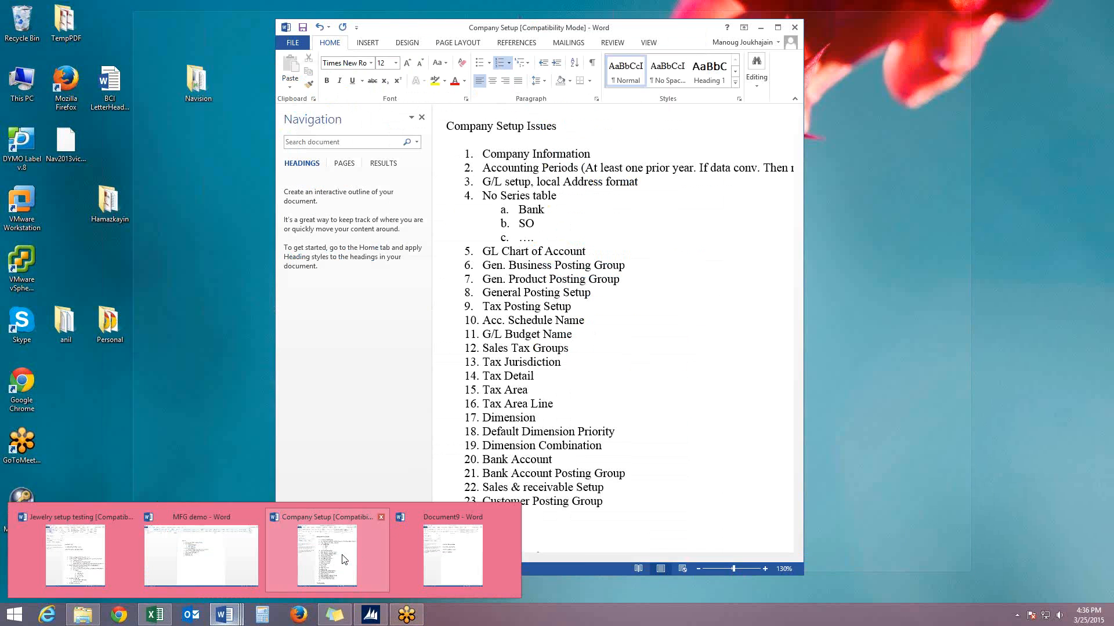
{"action": "left_click", "coordinate": [344, 560]}
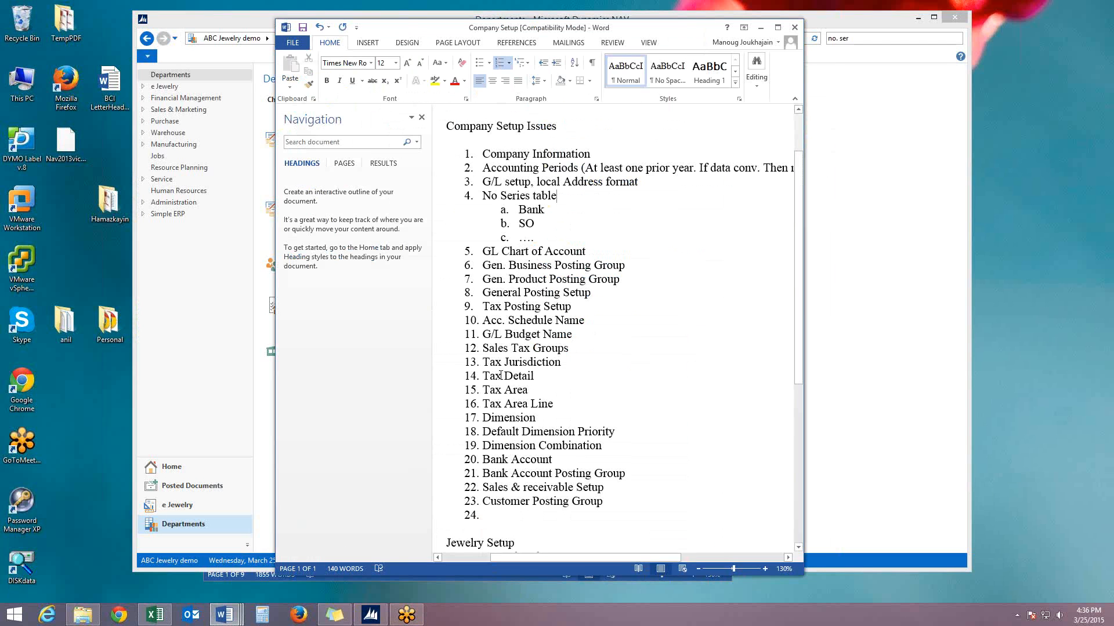
{"action": "scroll", "coordinate": [526, 524], "scroll_direction": "down", "scroll_amount": 3}
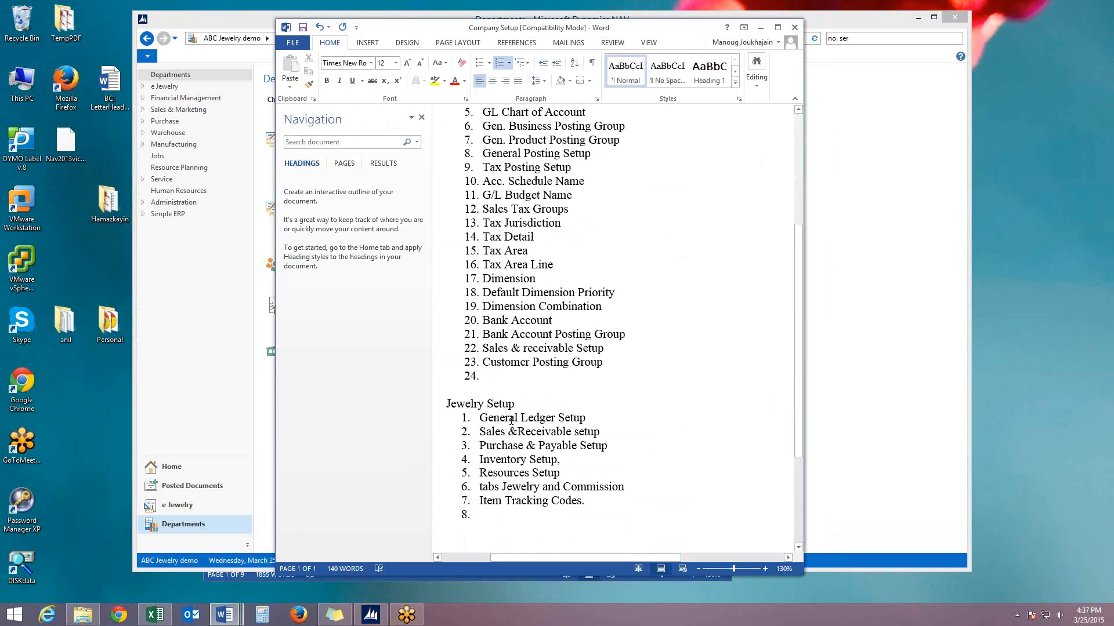
{"action": "left_click", "coordinate": [760, 27]}
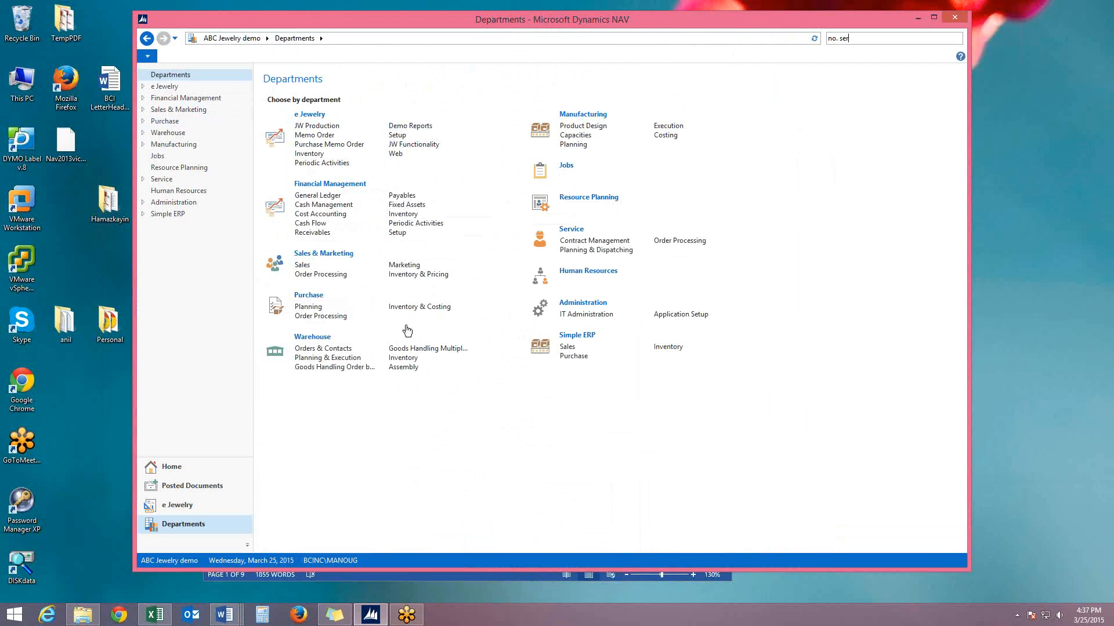
Check the Customers, Vendors and Items lists of ABC Jewelry demo from the Role Center for existing records
{"action": "left_click", "coordinate": [171, 468]}
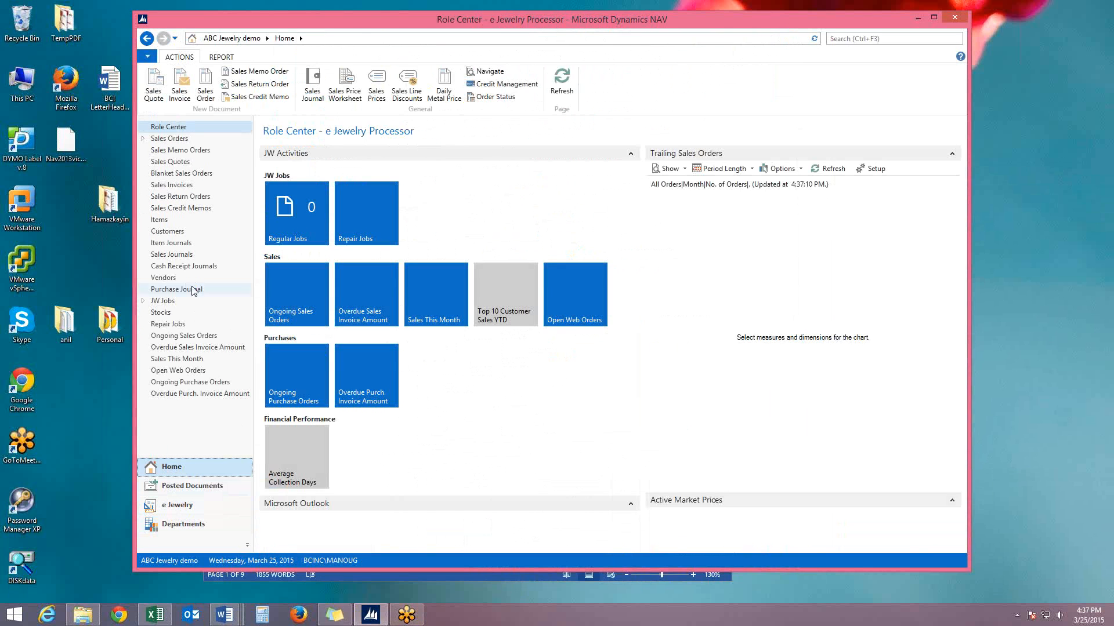
{"action": "left_click", "coordinate": [166, 231]}
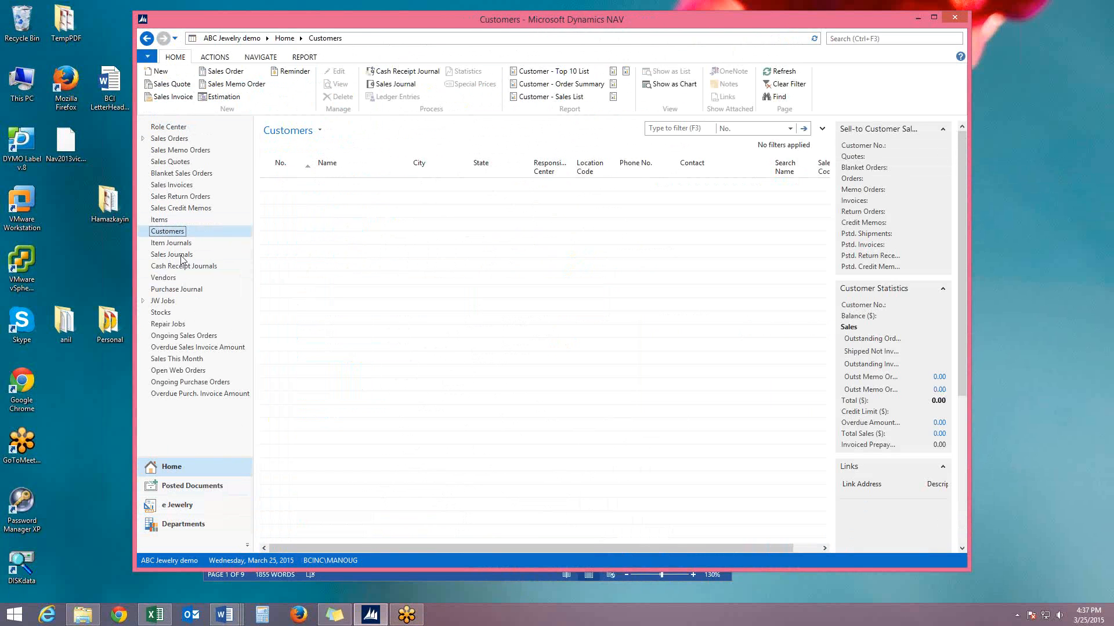
{"action": "left_click", "coordinate": [192, 278]}
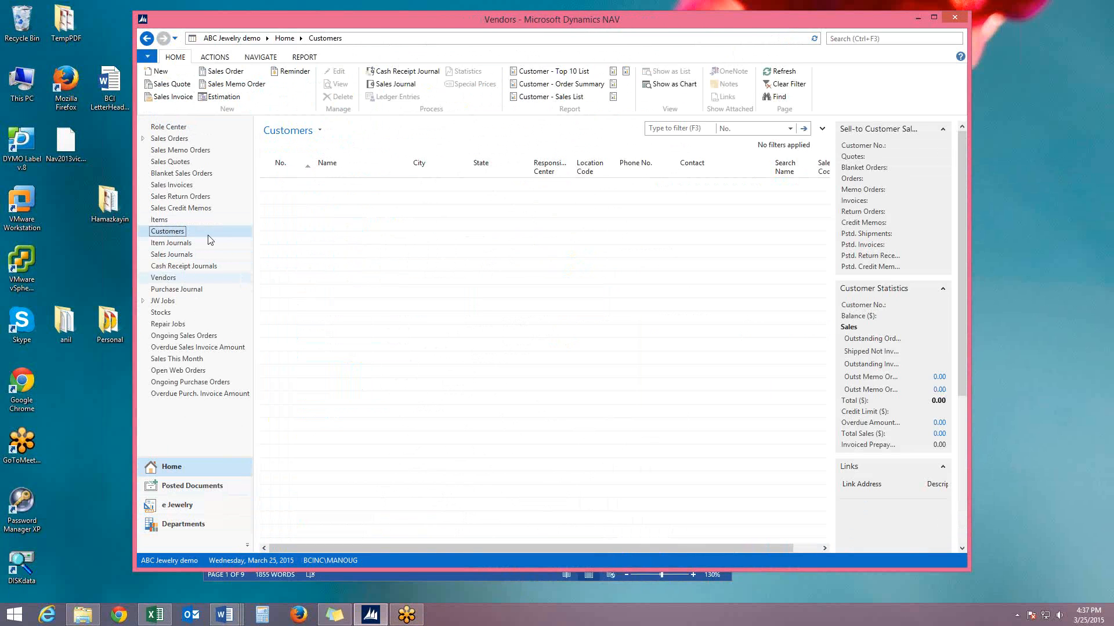
{"action": "left_click", "coordinate": [177, 225]}
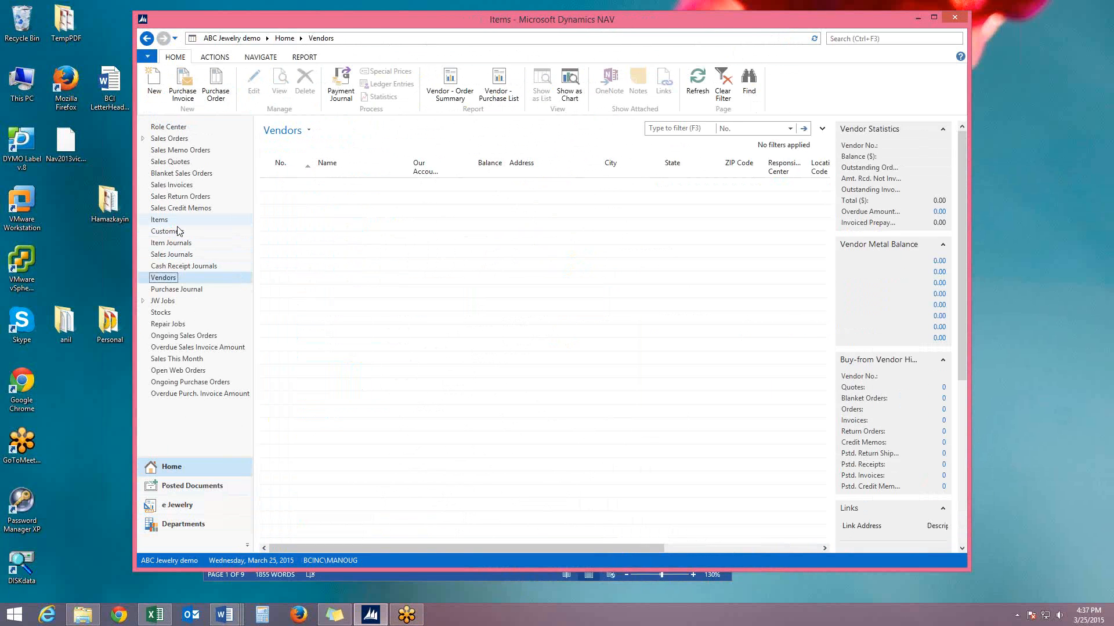